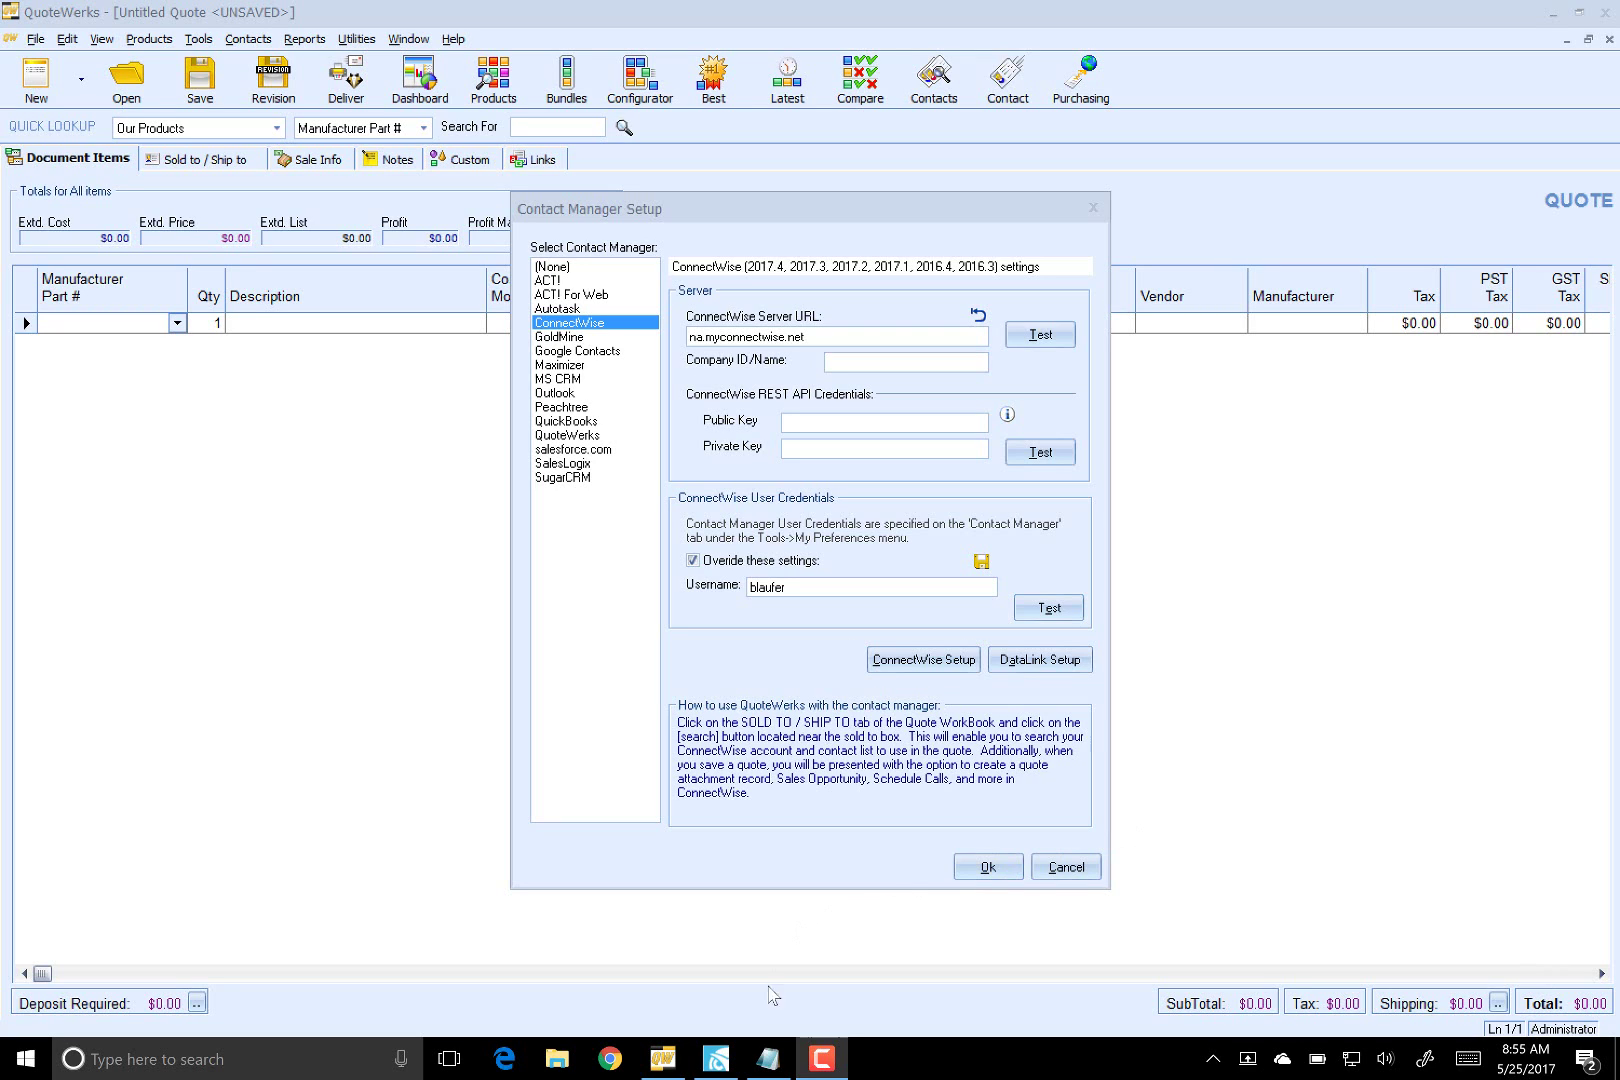
- Open the API Members list under System > Members in ConnectWise Manage
{"action": "left_click", "coordinate": [718, 1059]}
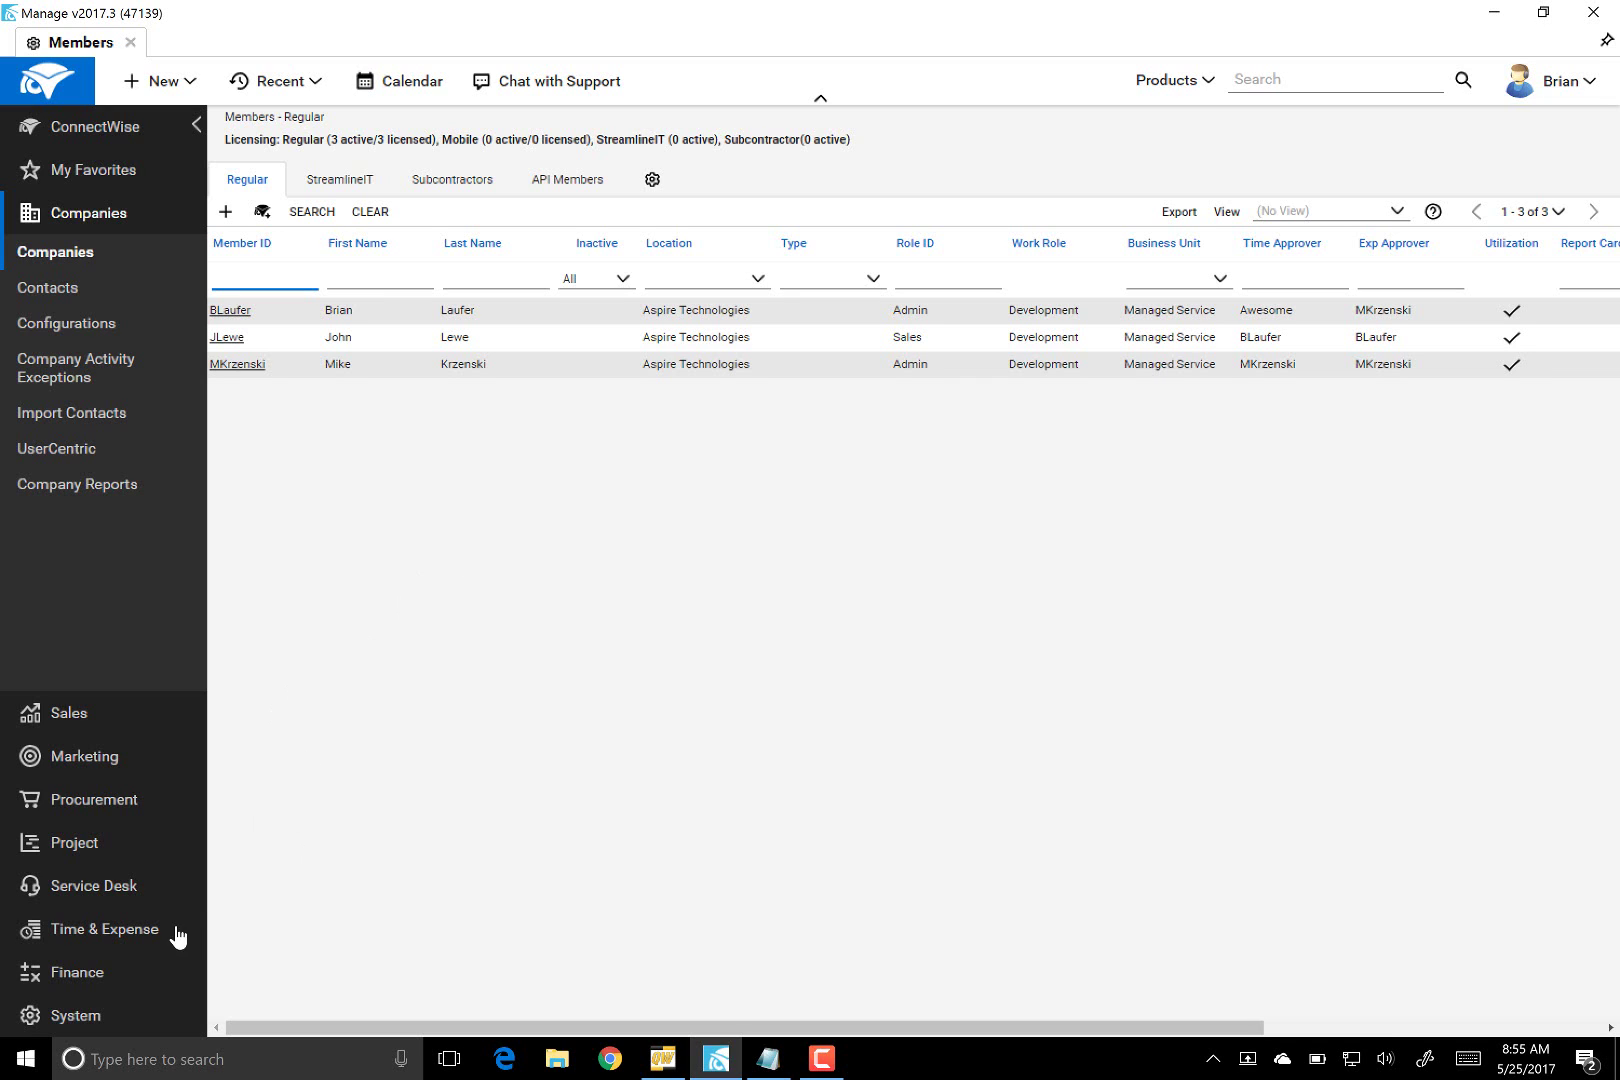
{"action": "left_click", "coordinate": [75, 1020]}
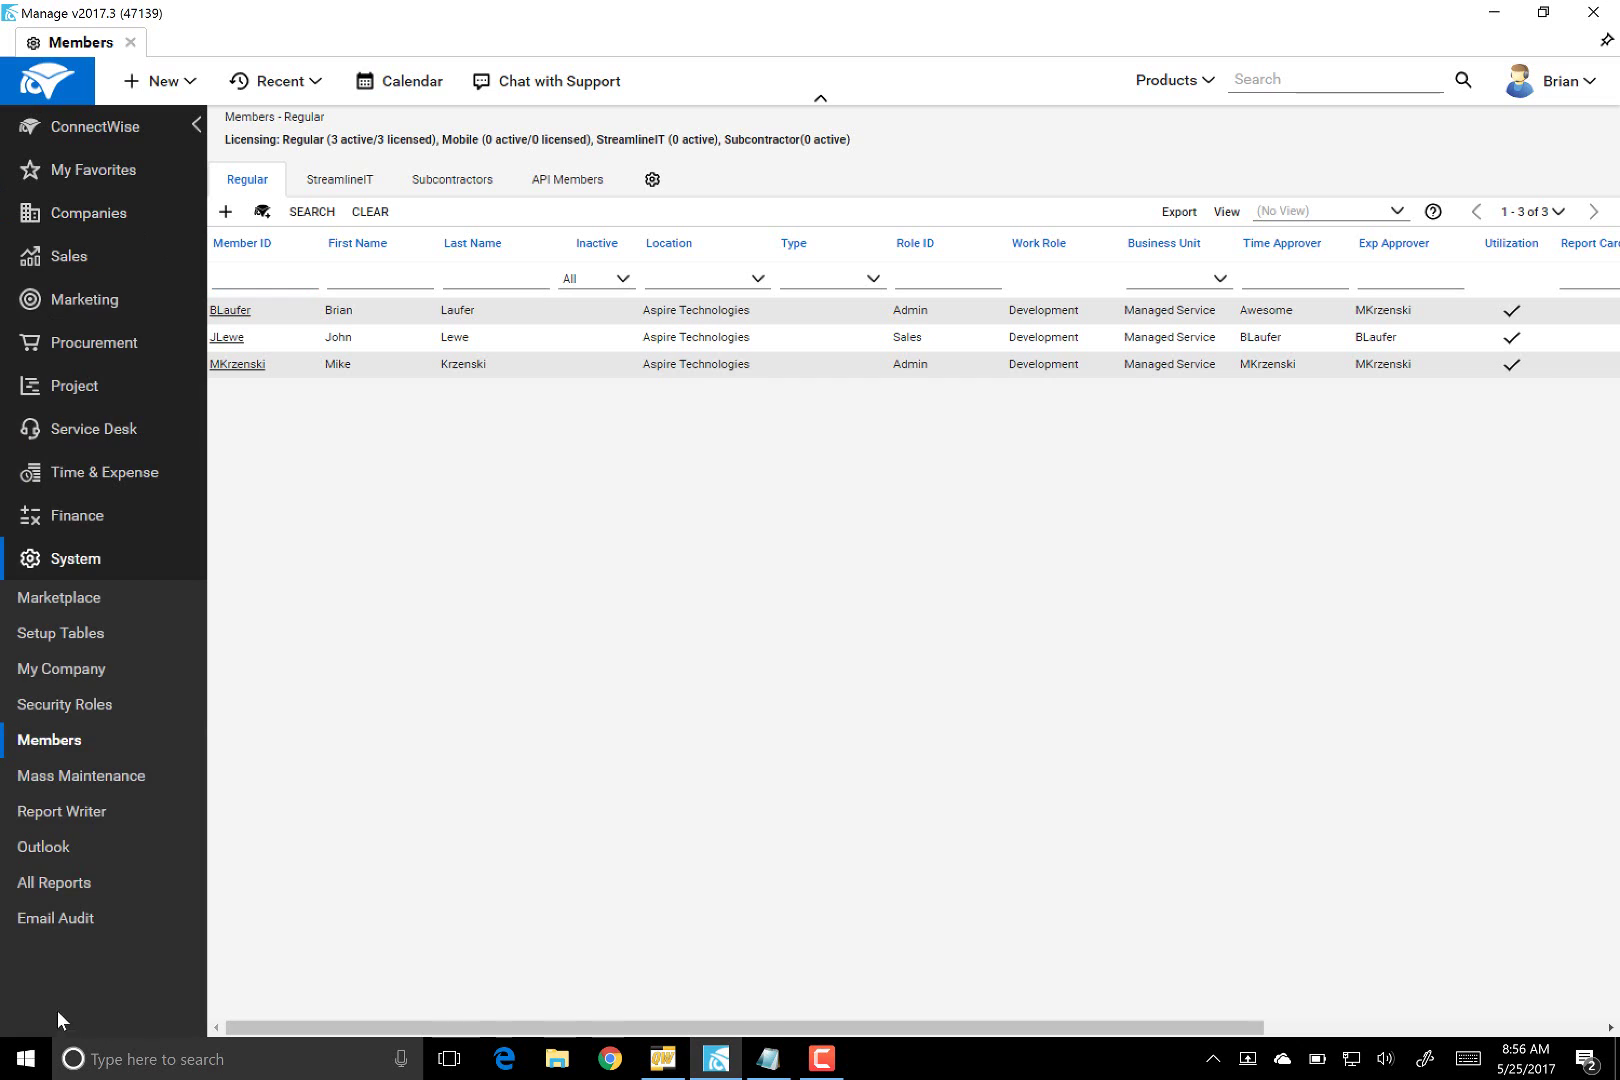
{"action": "left_click", "coordinate": [45, 742]}
{"action": "left_click", "coordinate": [562, 184]}
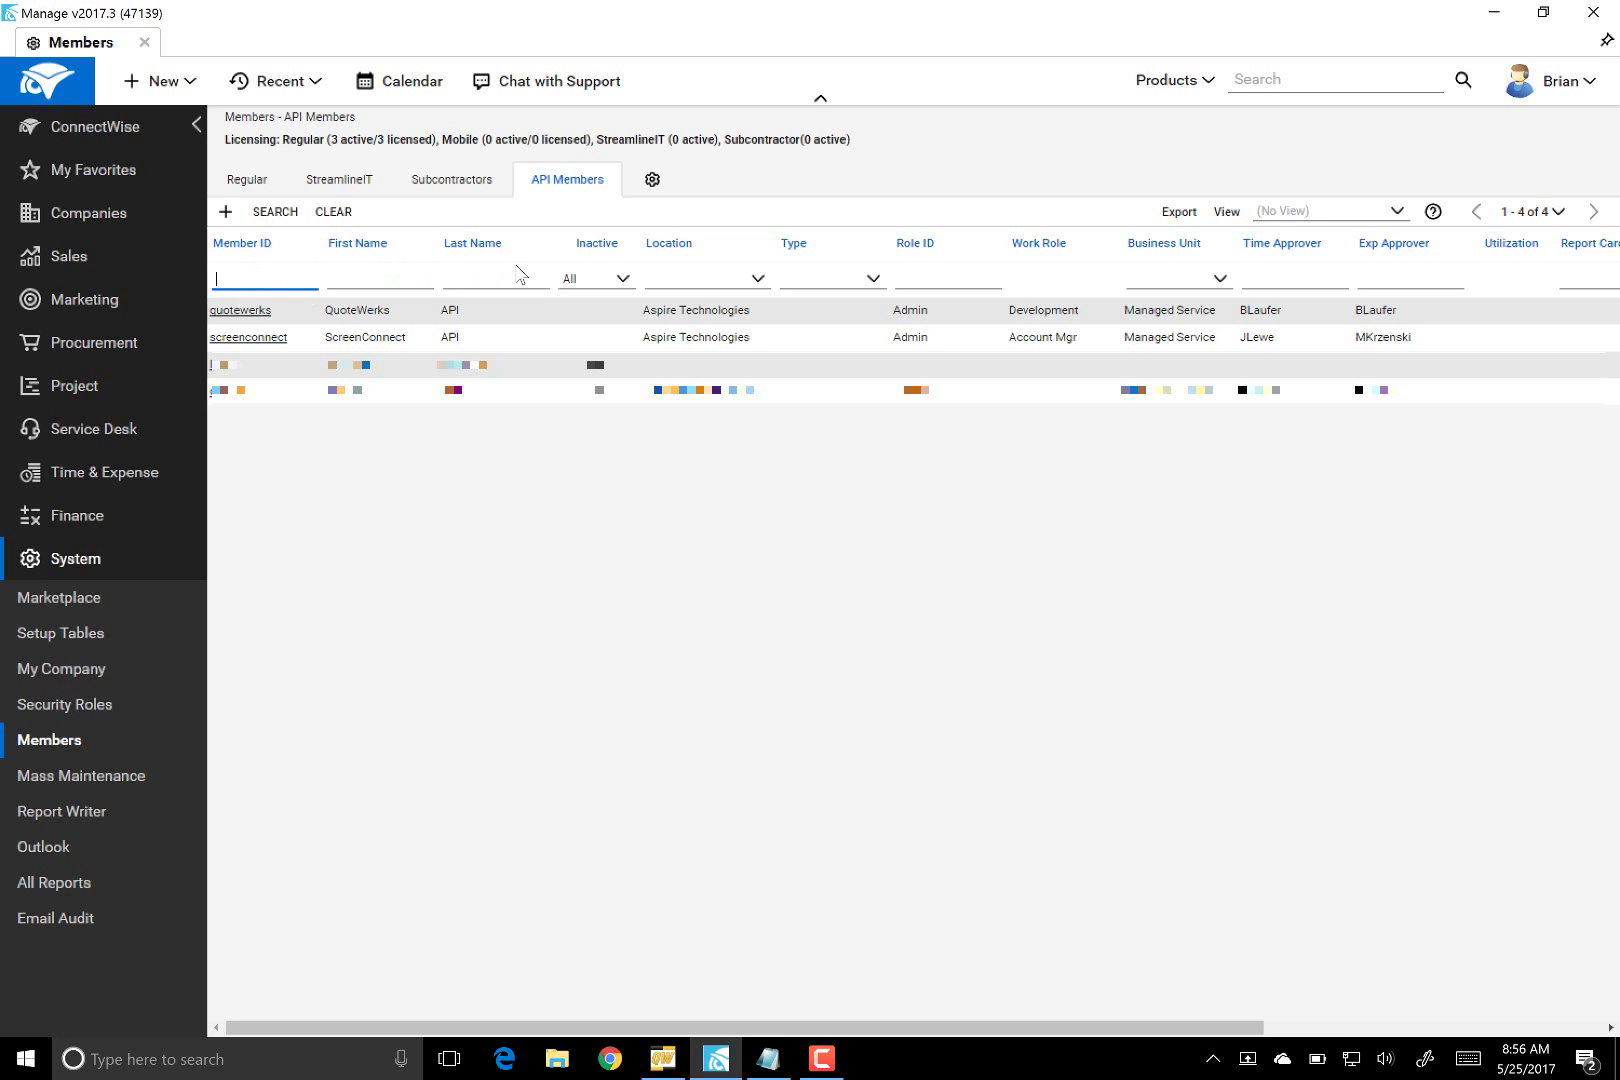
- Create a new API member with ID DemoQWAPI and name API USER
{"action": "left_click", "coordinate": [226, 213]}
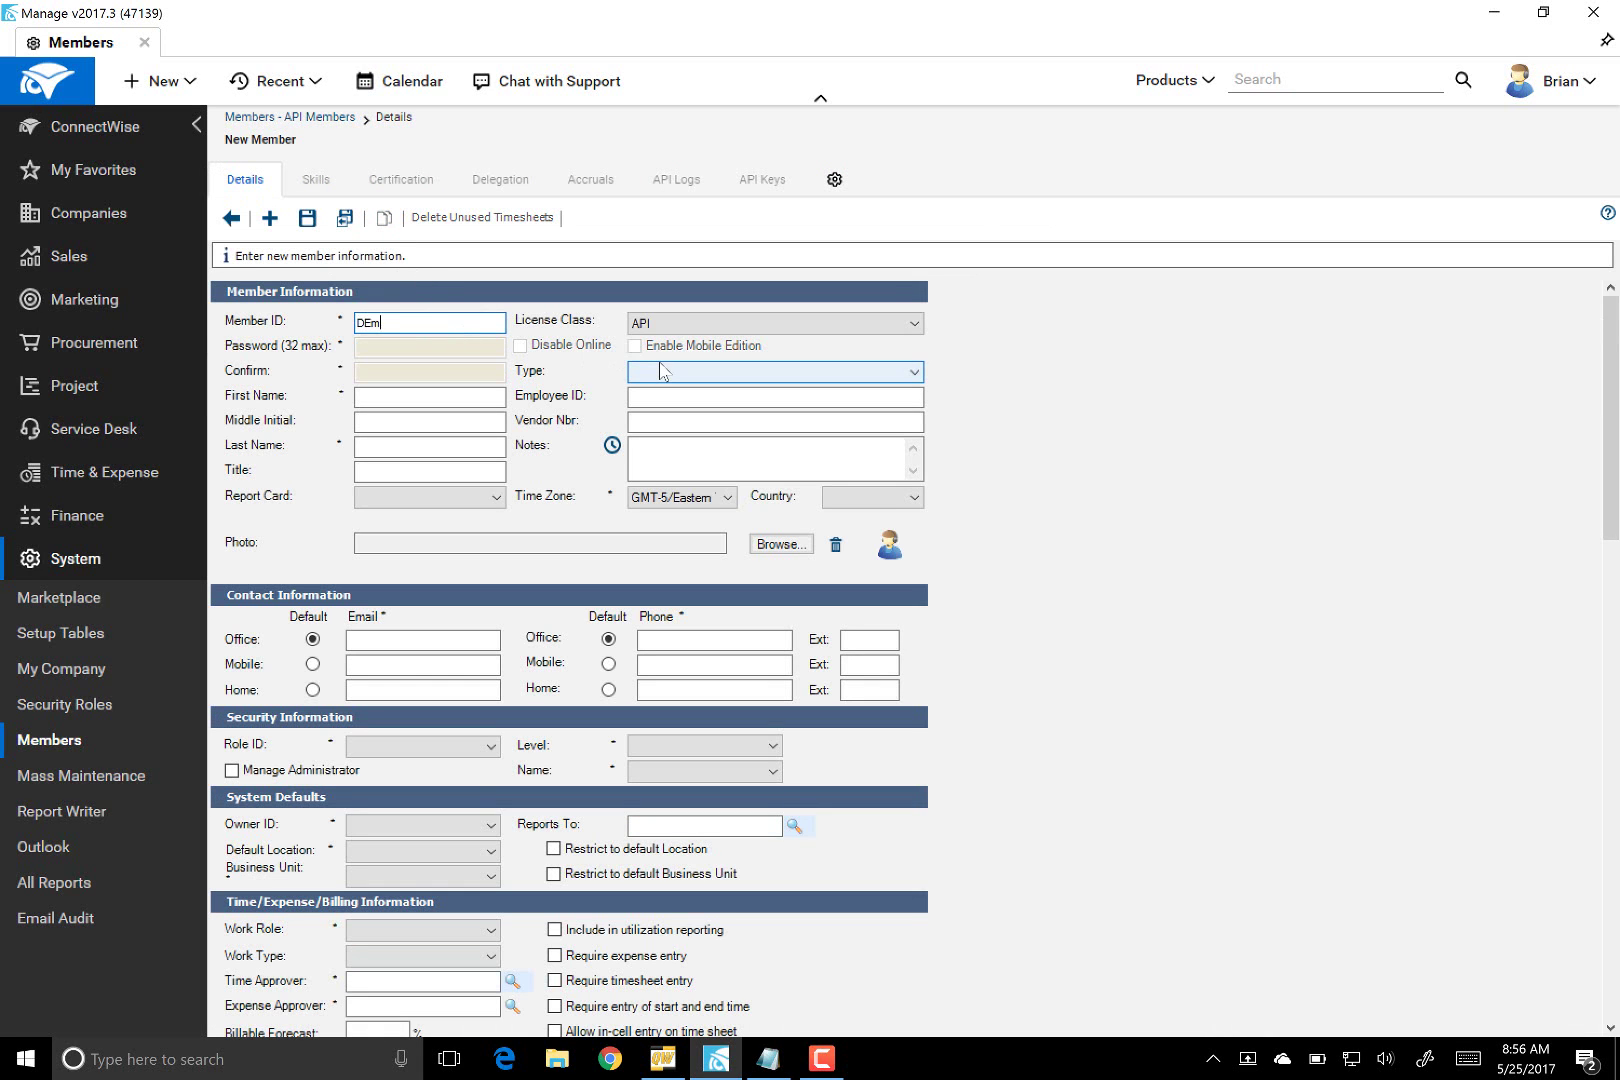
{"action": "type", "text": "DEmo"}
{"action": "key", "text": "BackSpace"}
{"action": "key", "text": "BackSpace"}
{"action": "key", "text": "BackSpace"}
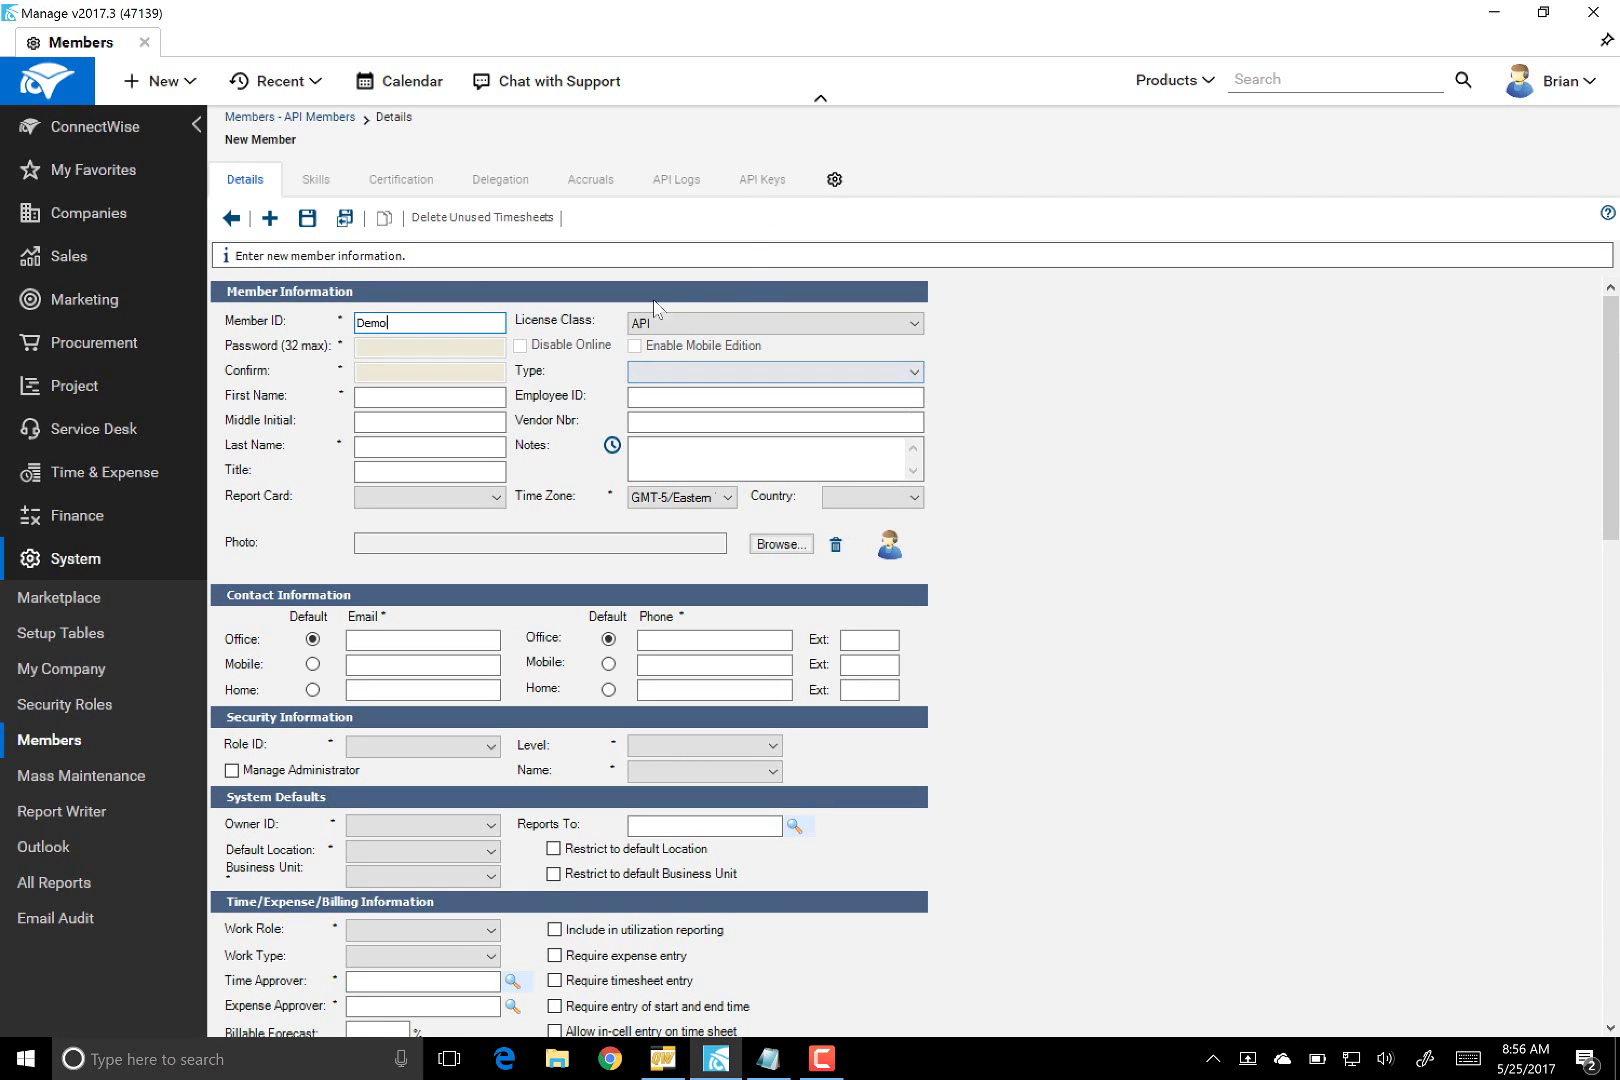
{"action": "type", "text": "emoQWAPI"}
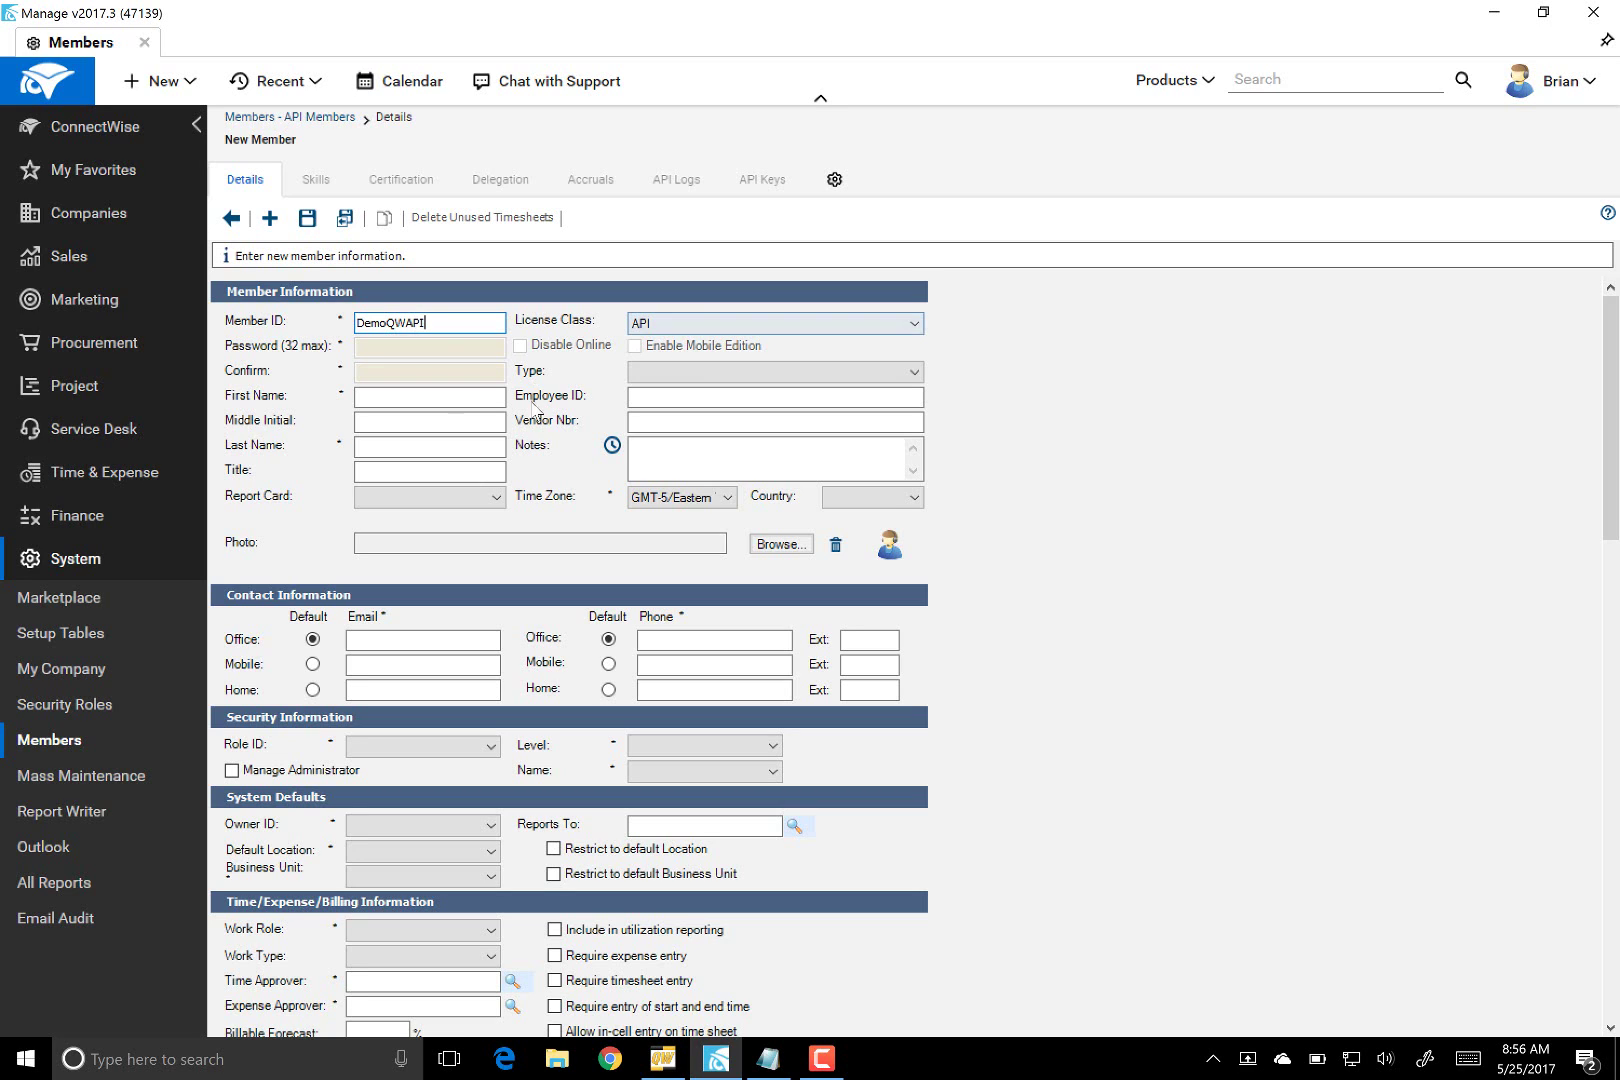
{"action": "left_click", "coordinate": [424, 403]}
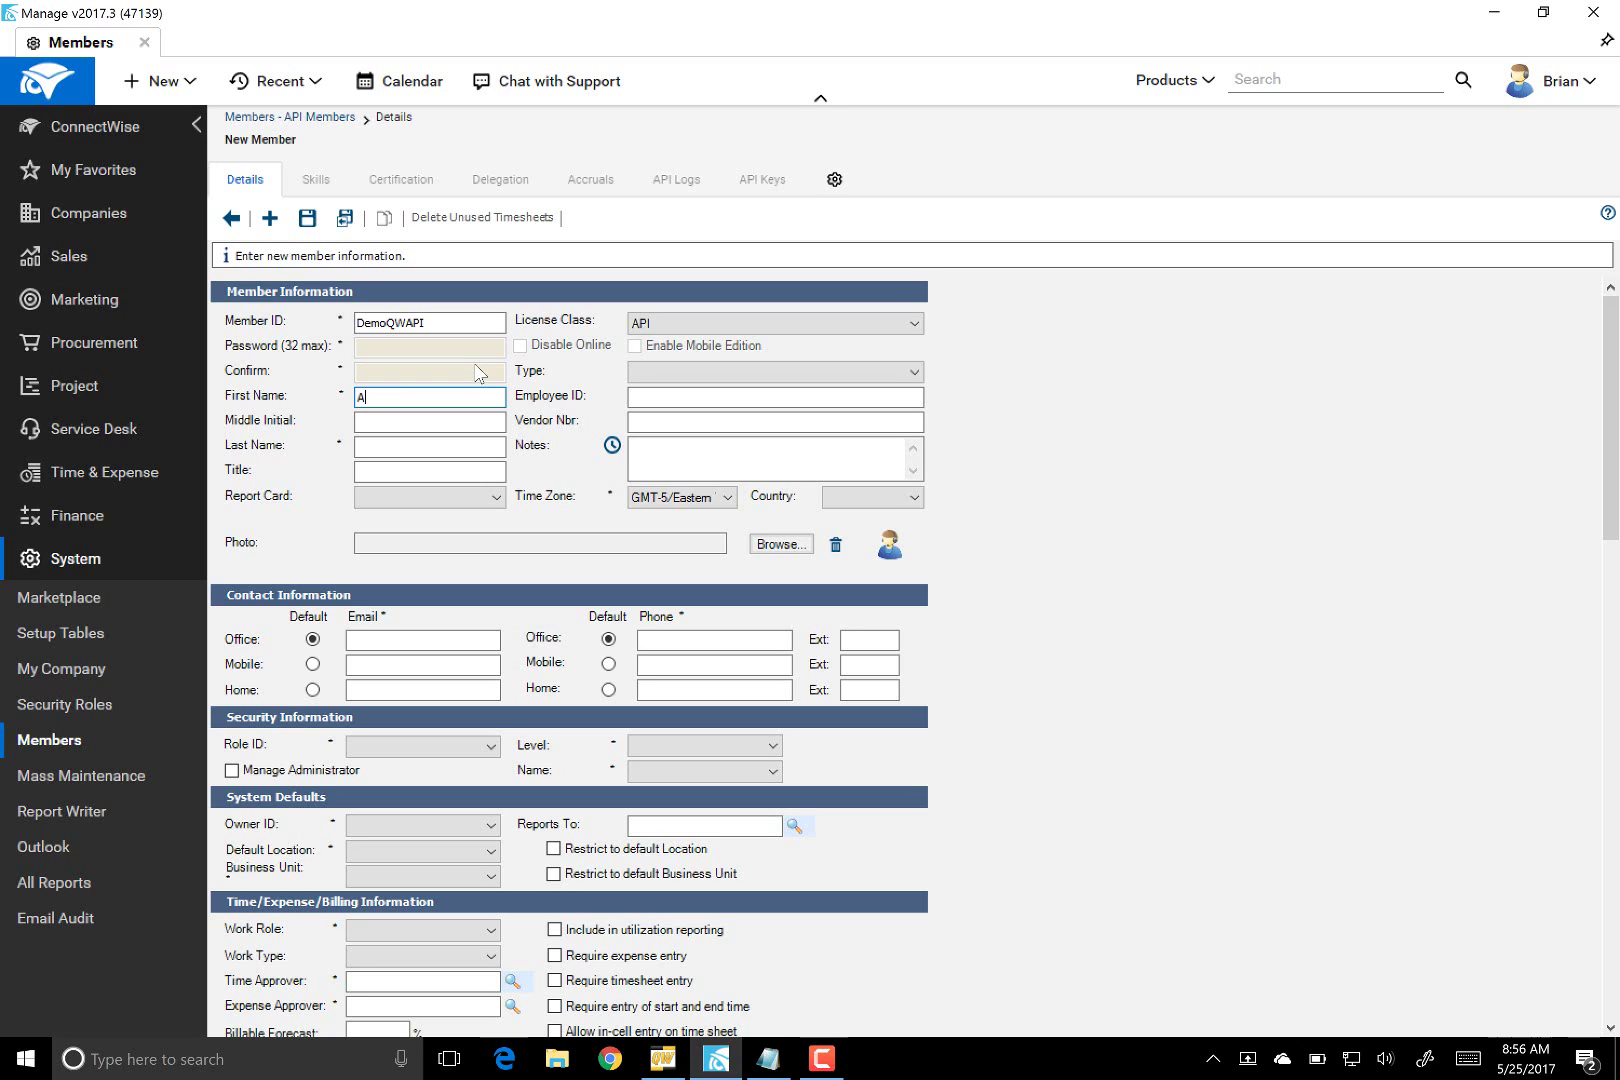
{"action": "key", "text": "Tab"}
{"action": "key", "text": "Tab"}
{"action": "type", "text": "U"}
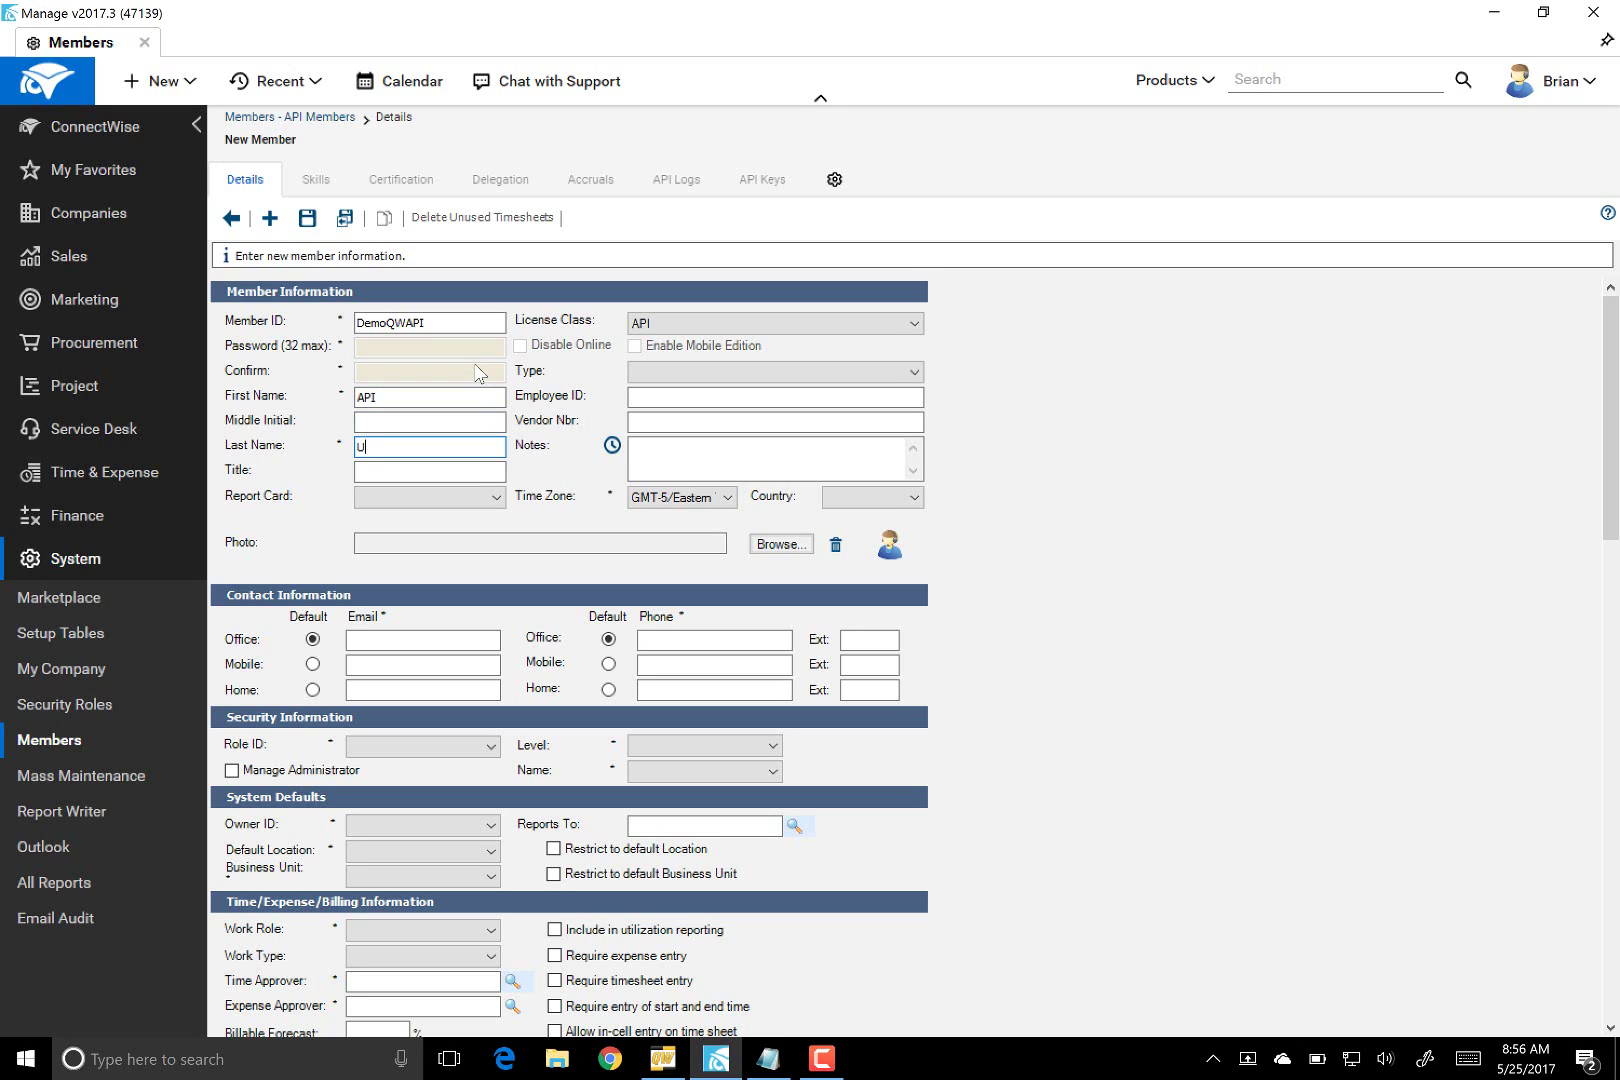
{"action": "type", "text": "SER"}
- Enter the member's office e-mail address and office phone number
{"action": "left_click", "coordinate": [369, 635]}
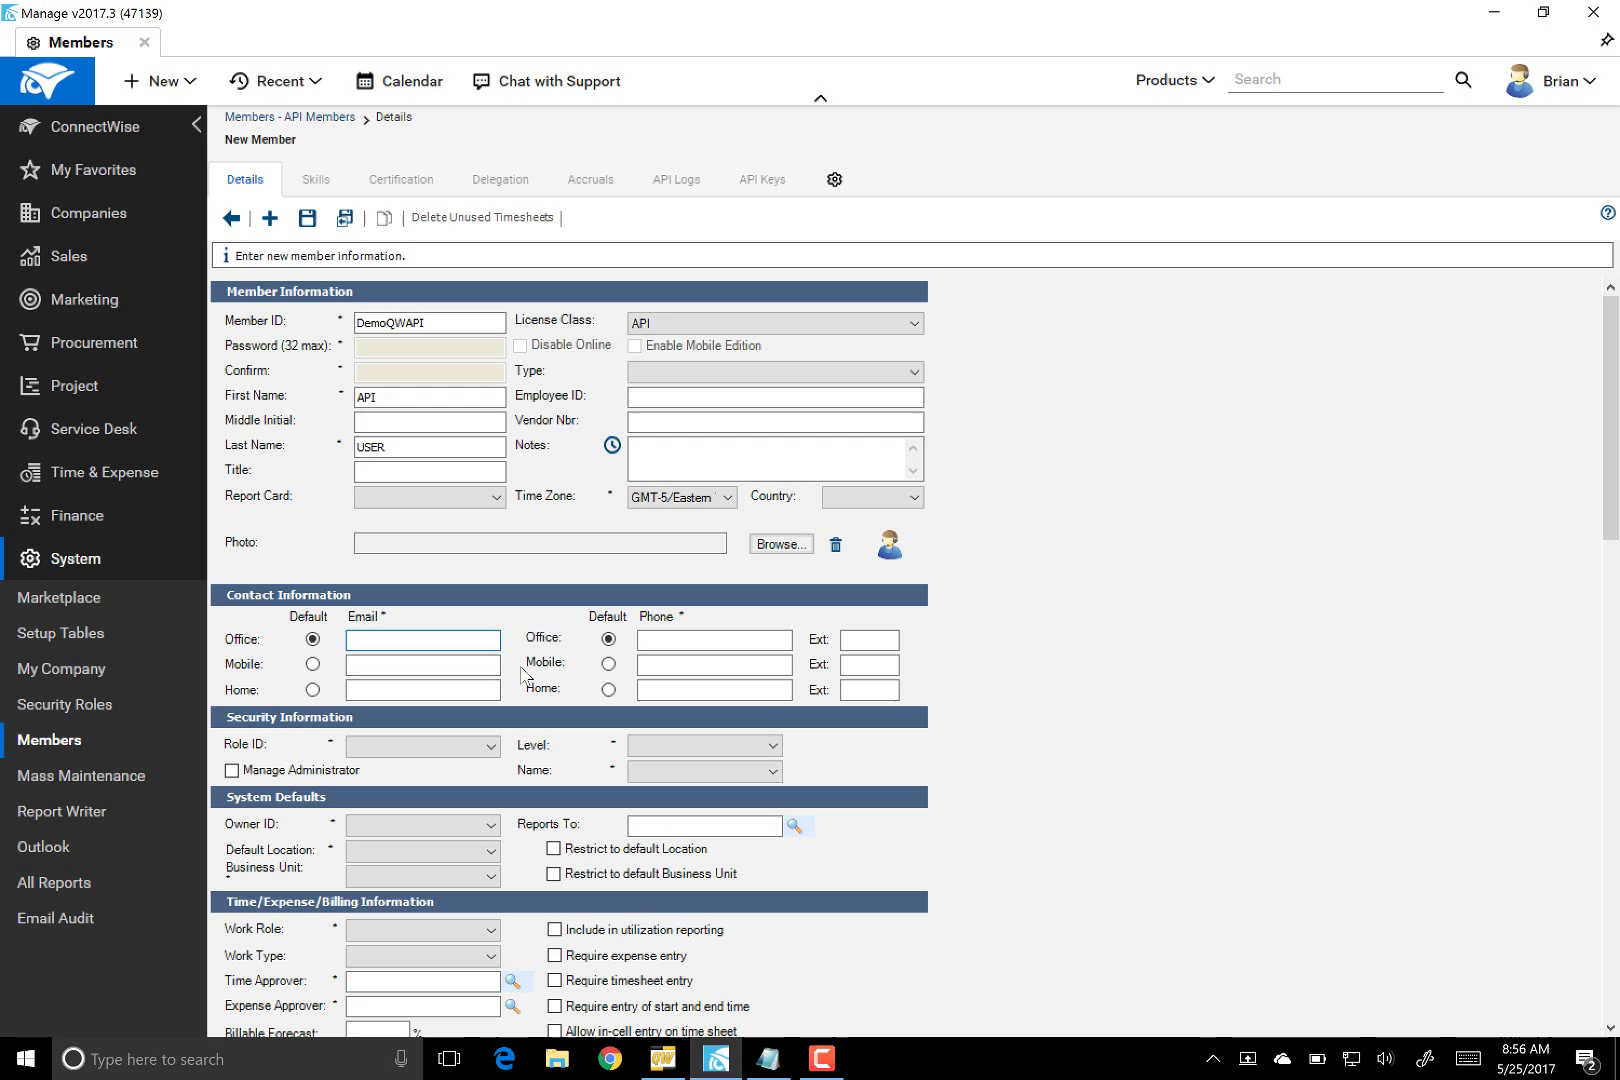
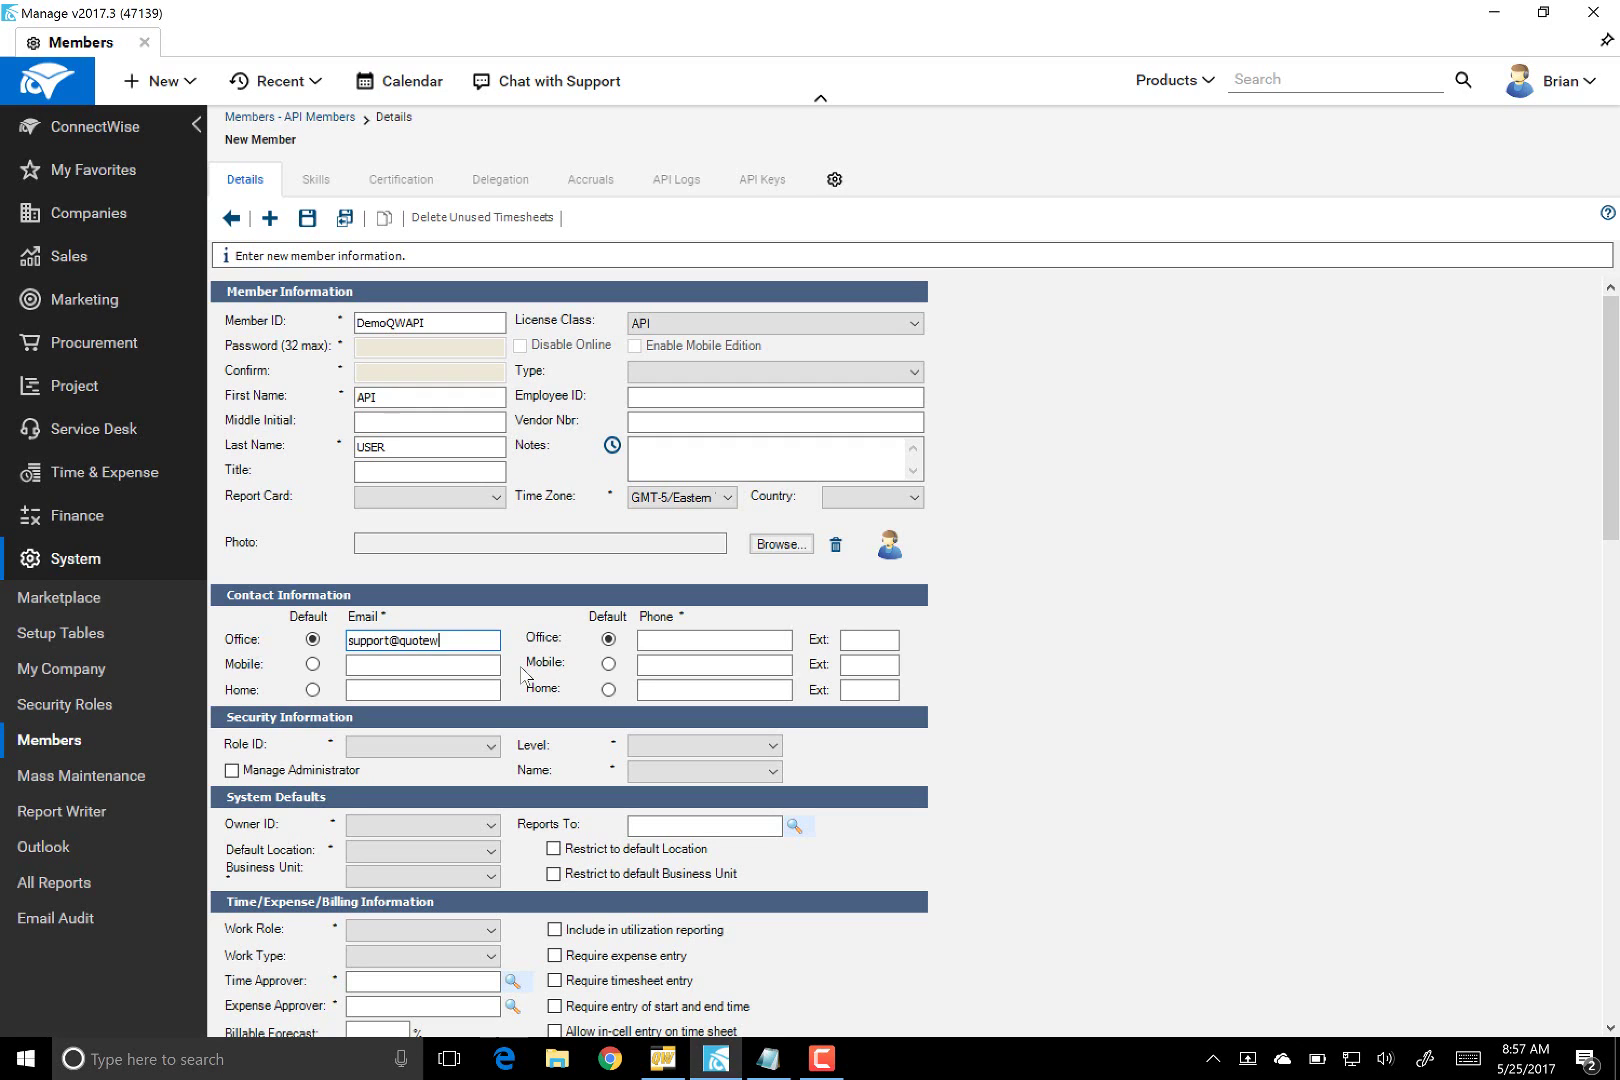
{"action": "left_click", "coordinate": [710, 638]}
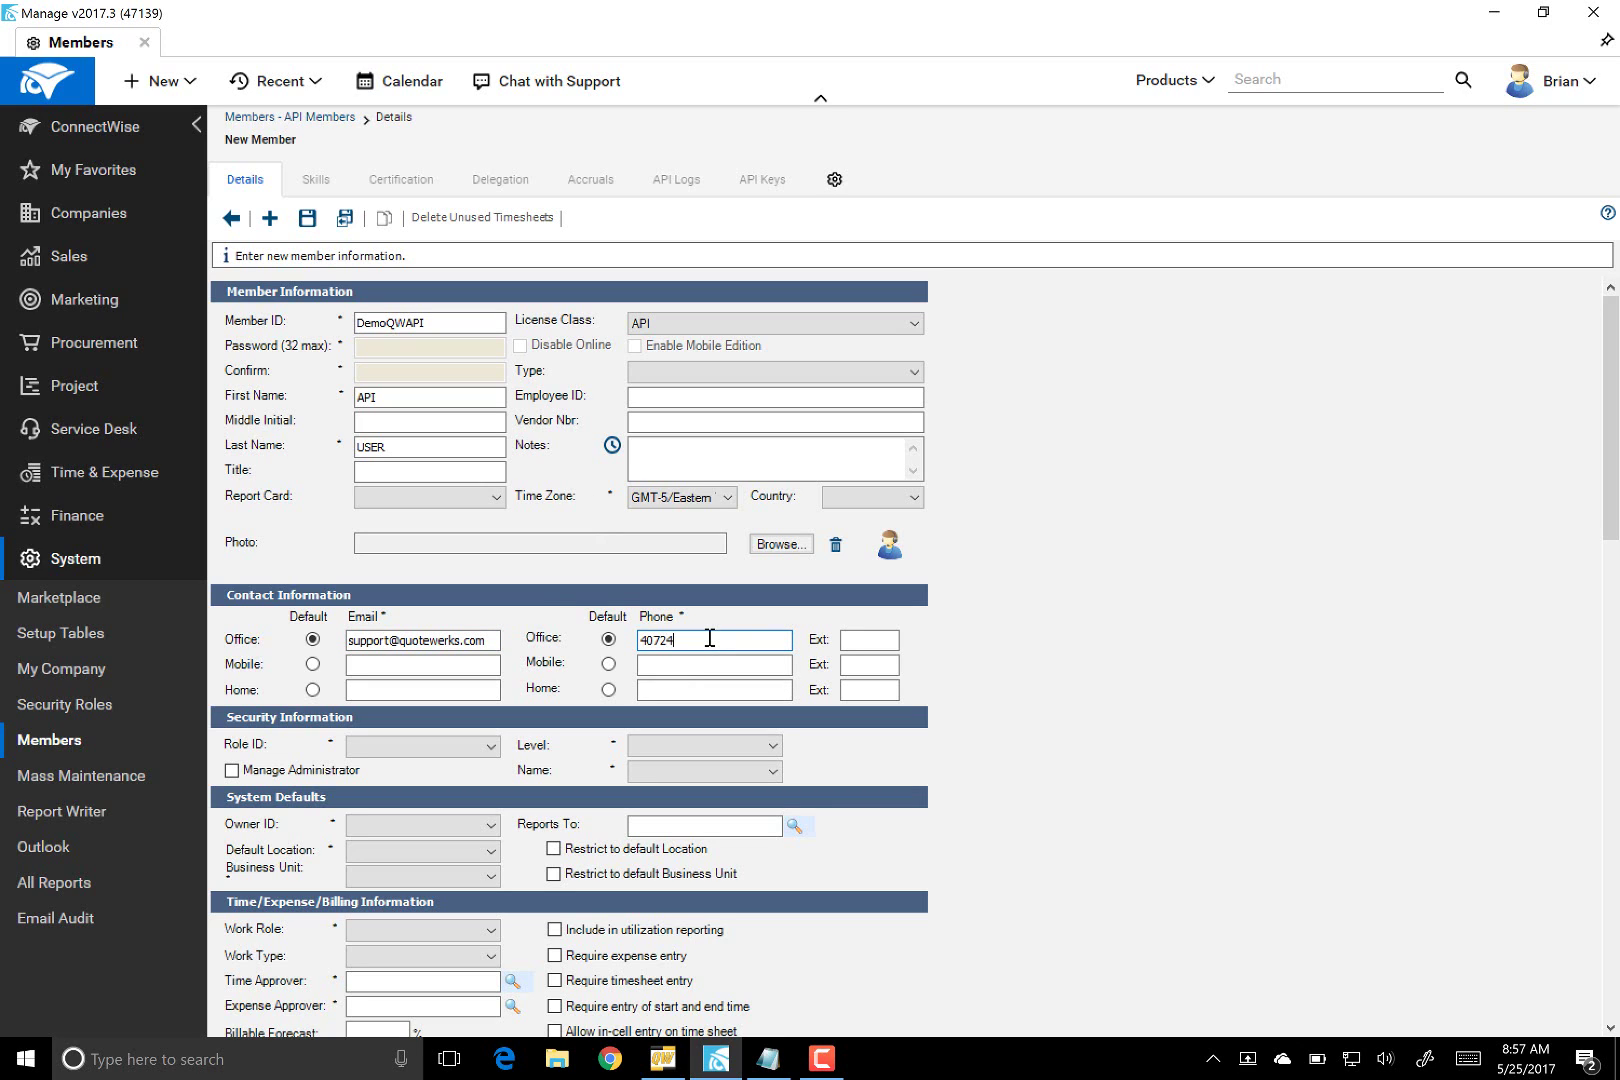
- Give the member the Admin security role and make it a Manage Administrator
{"action": "left_click", "coordinate": [385, 747]}
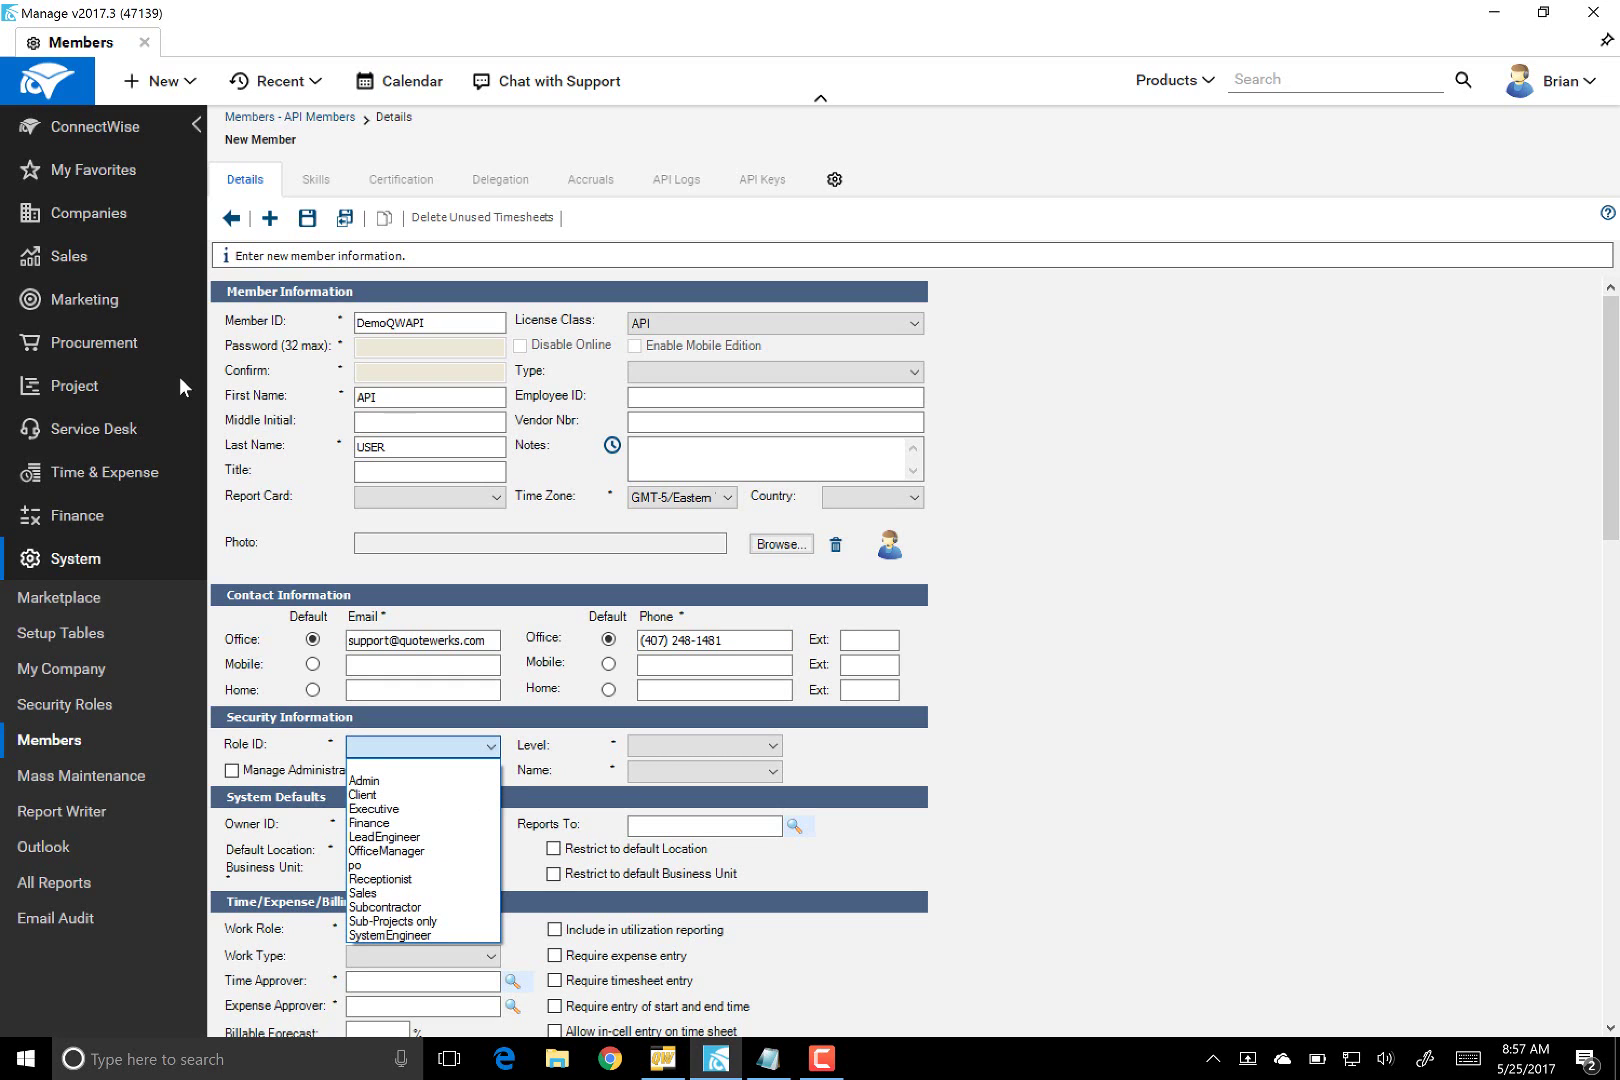
{"action": "left_click", "coordinate": [385, 780]}
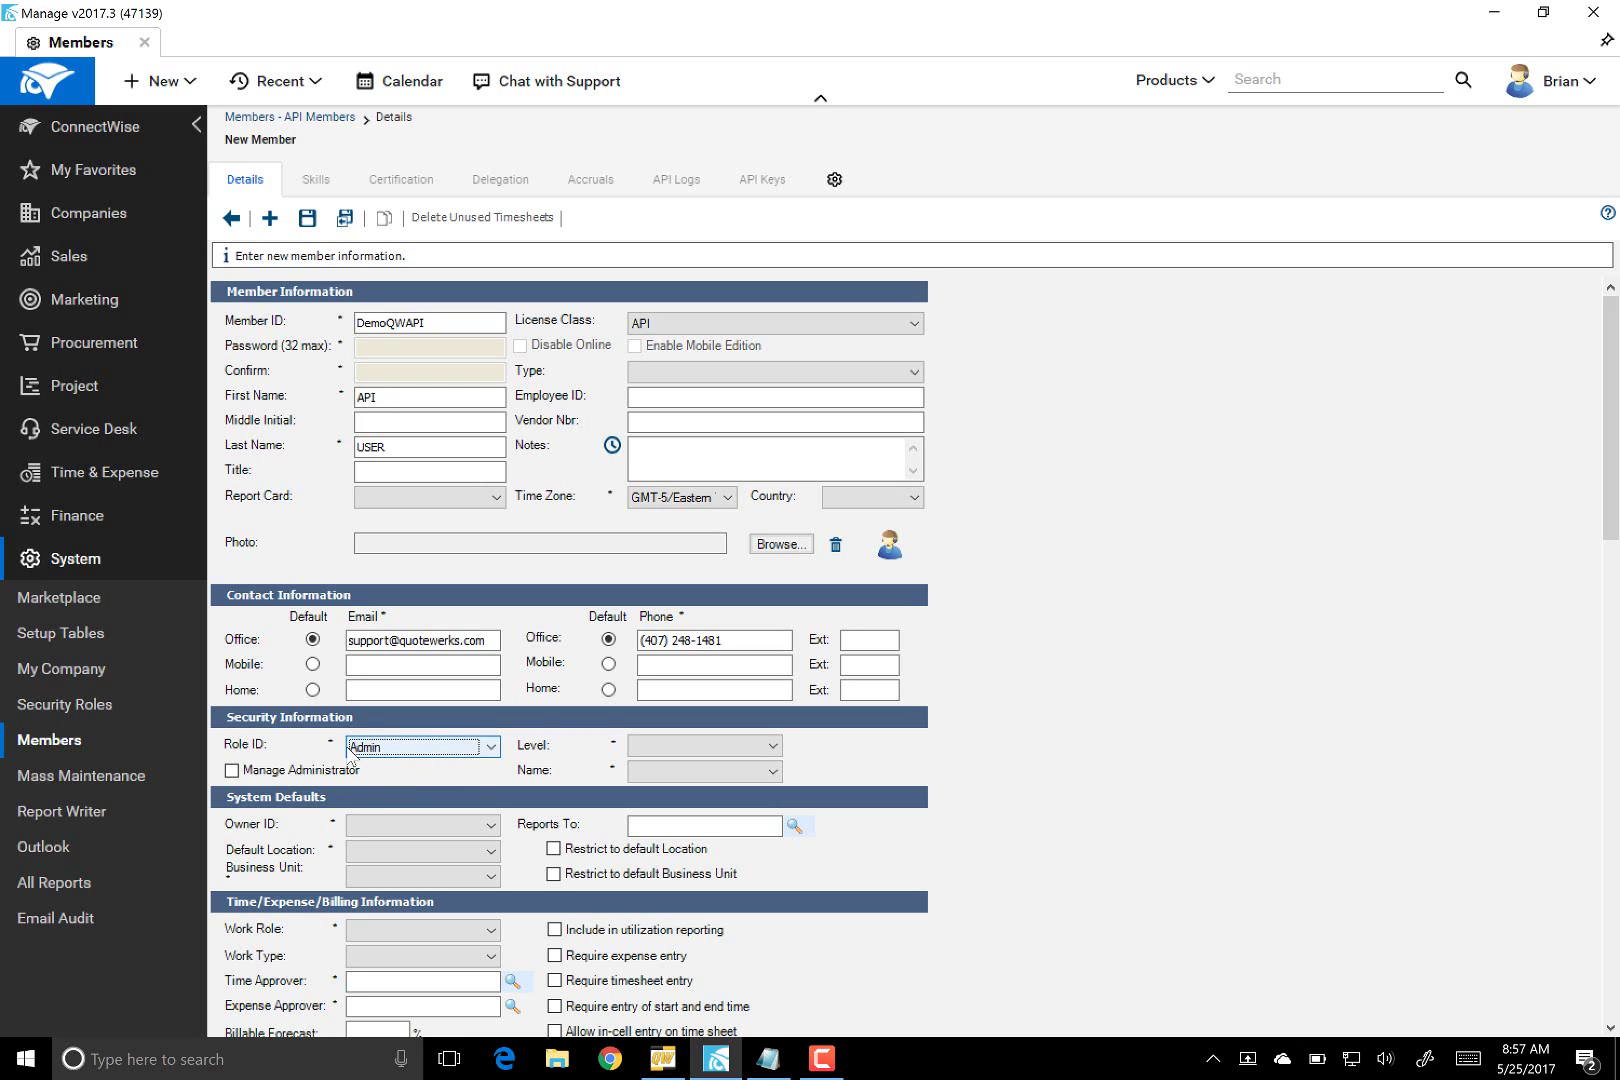
{"action": "left_click", "coordinate": [232, 772]}
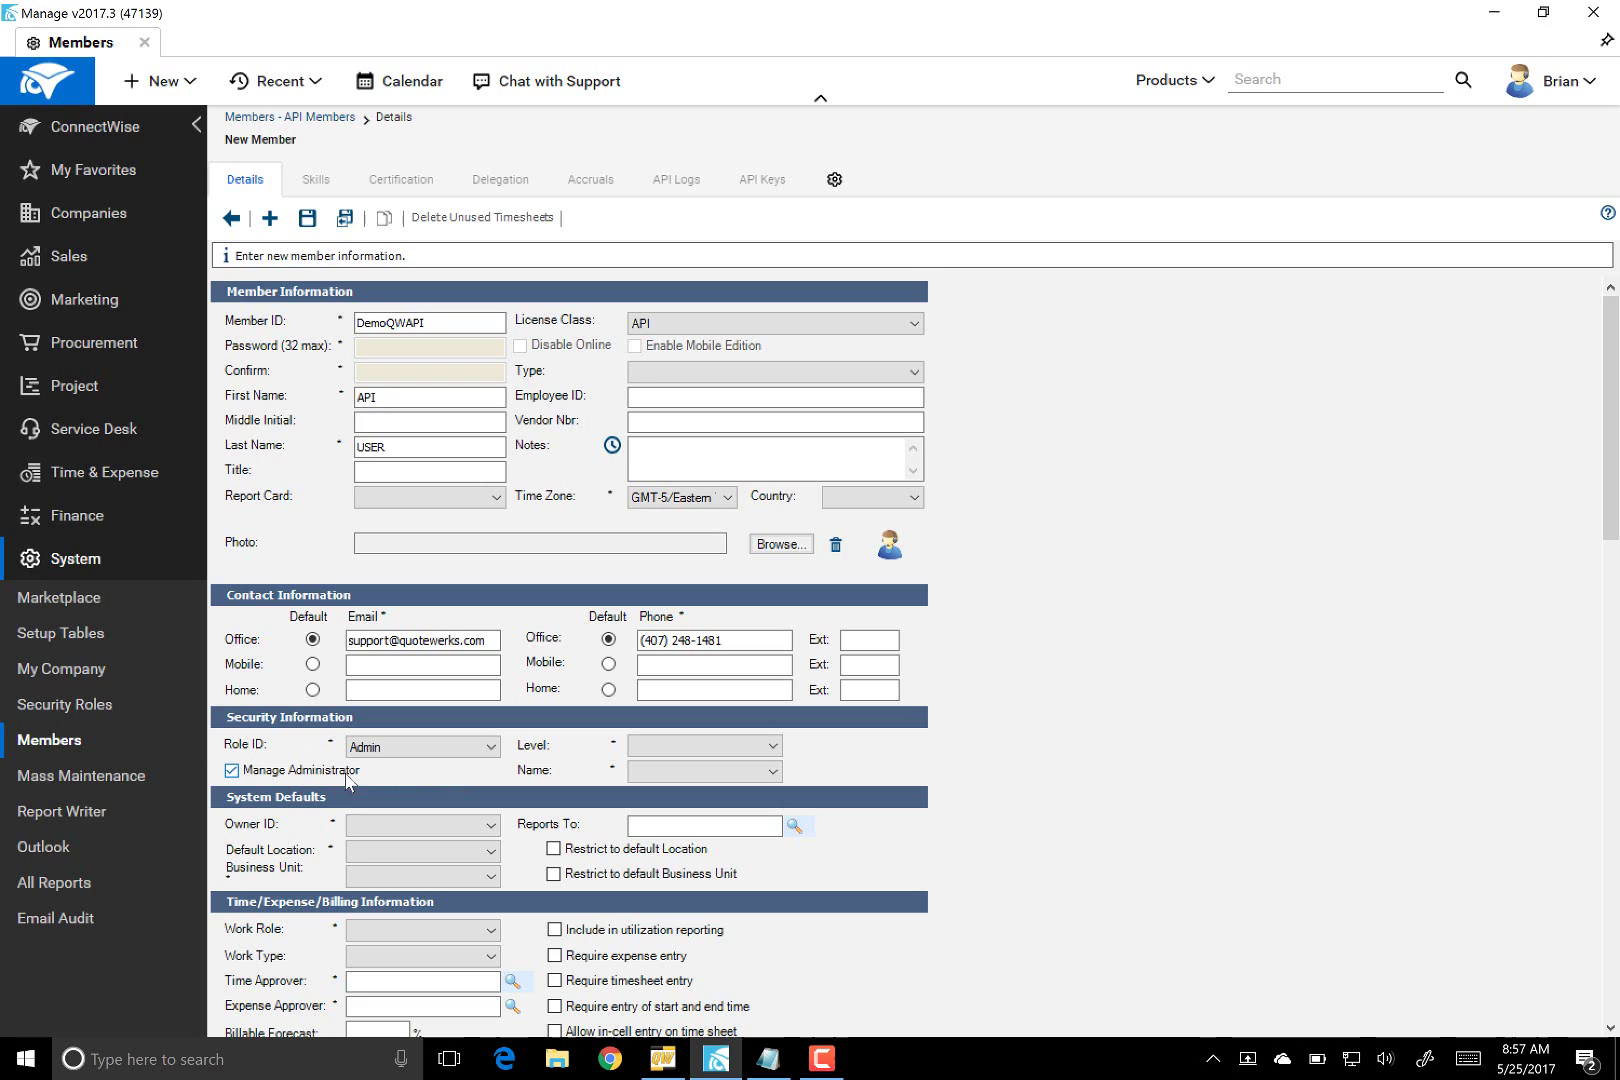
- Set level and level name to Corporate, choose the owner, and default location Aspire Technologies
{"action": "left_click", "coordinate": [637, 748]}
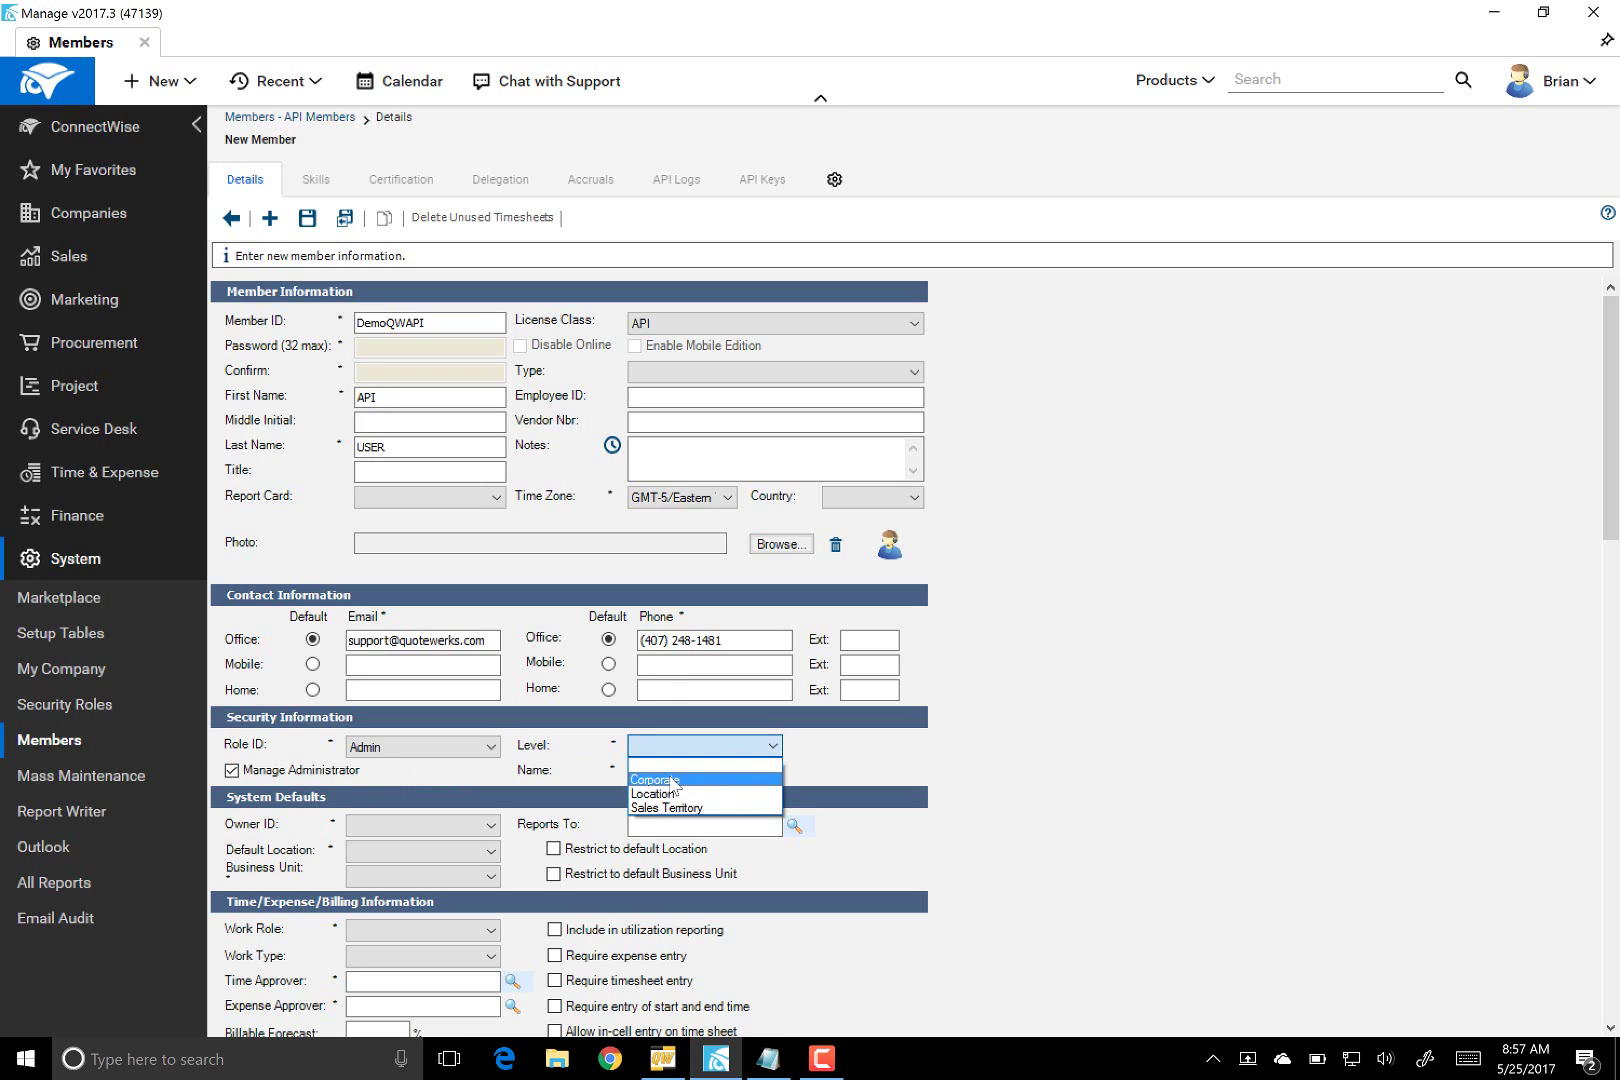
{"action": "left_click", "coordinate": [672, 782]}
{"action": "left_click", "coordinate": [665, 772]}
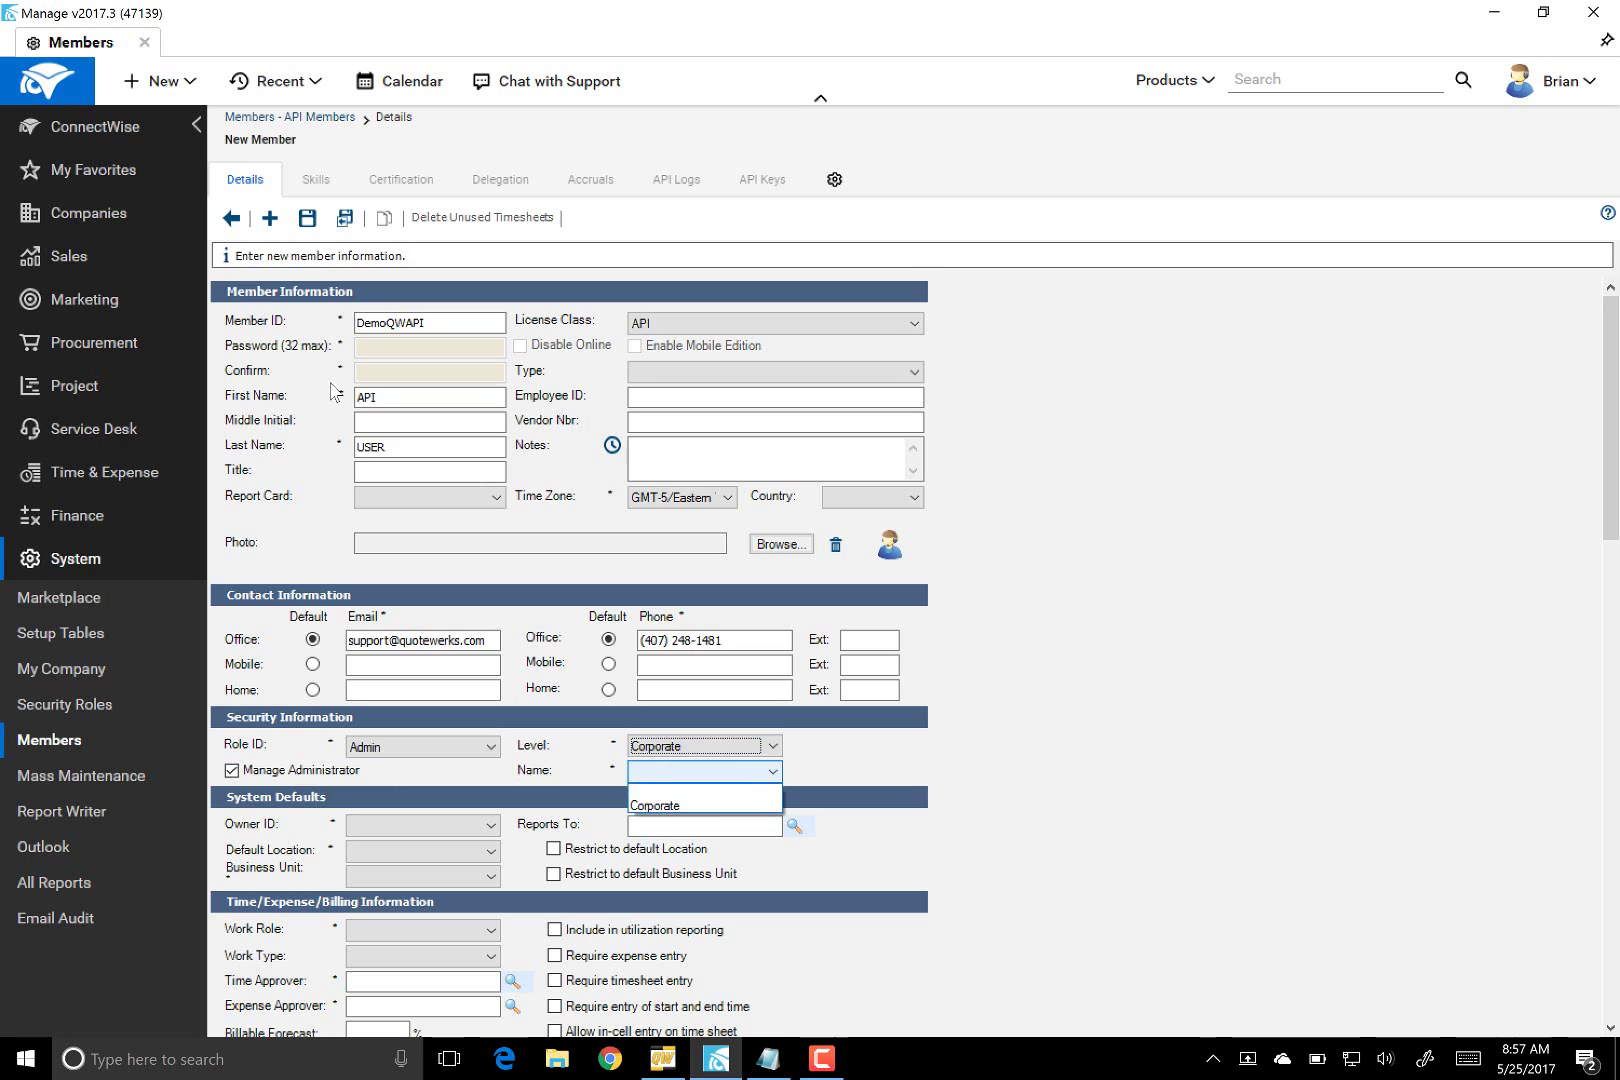
{"action": "left_click", "coordinate": [655, 805]}
{"action": "left_click", "coordinate": [490, 825]}
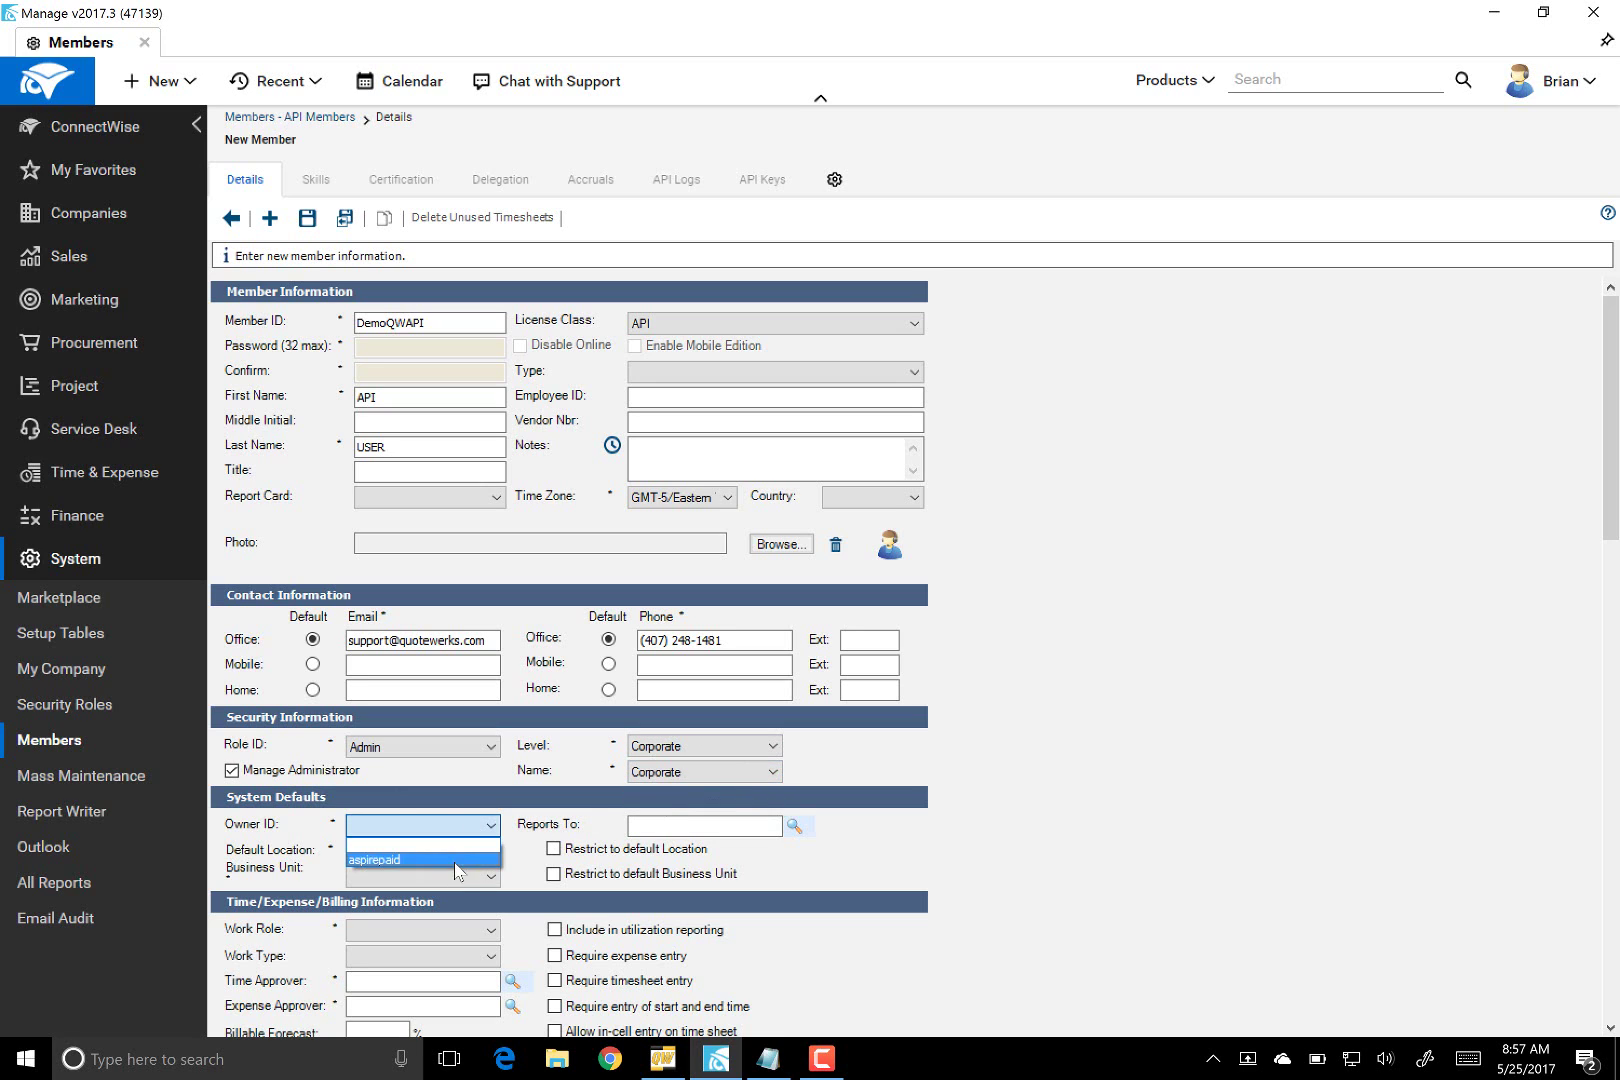
{"action": "left_click", "coordinate": [455, 856]}
{"action": "left_click", "coordinate": [453, 855]}
{"action": "left_click", "coordinate": [440, 871]}
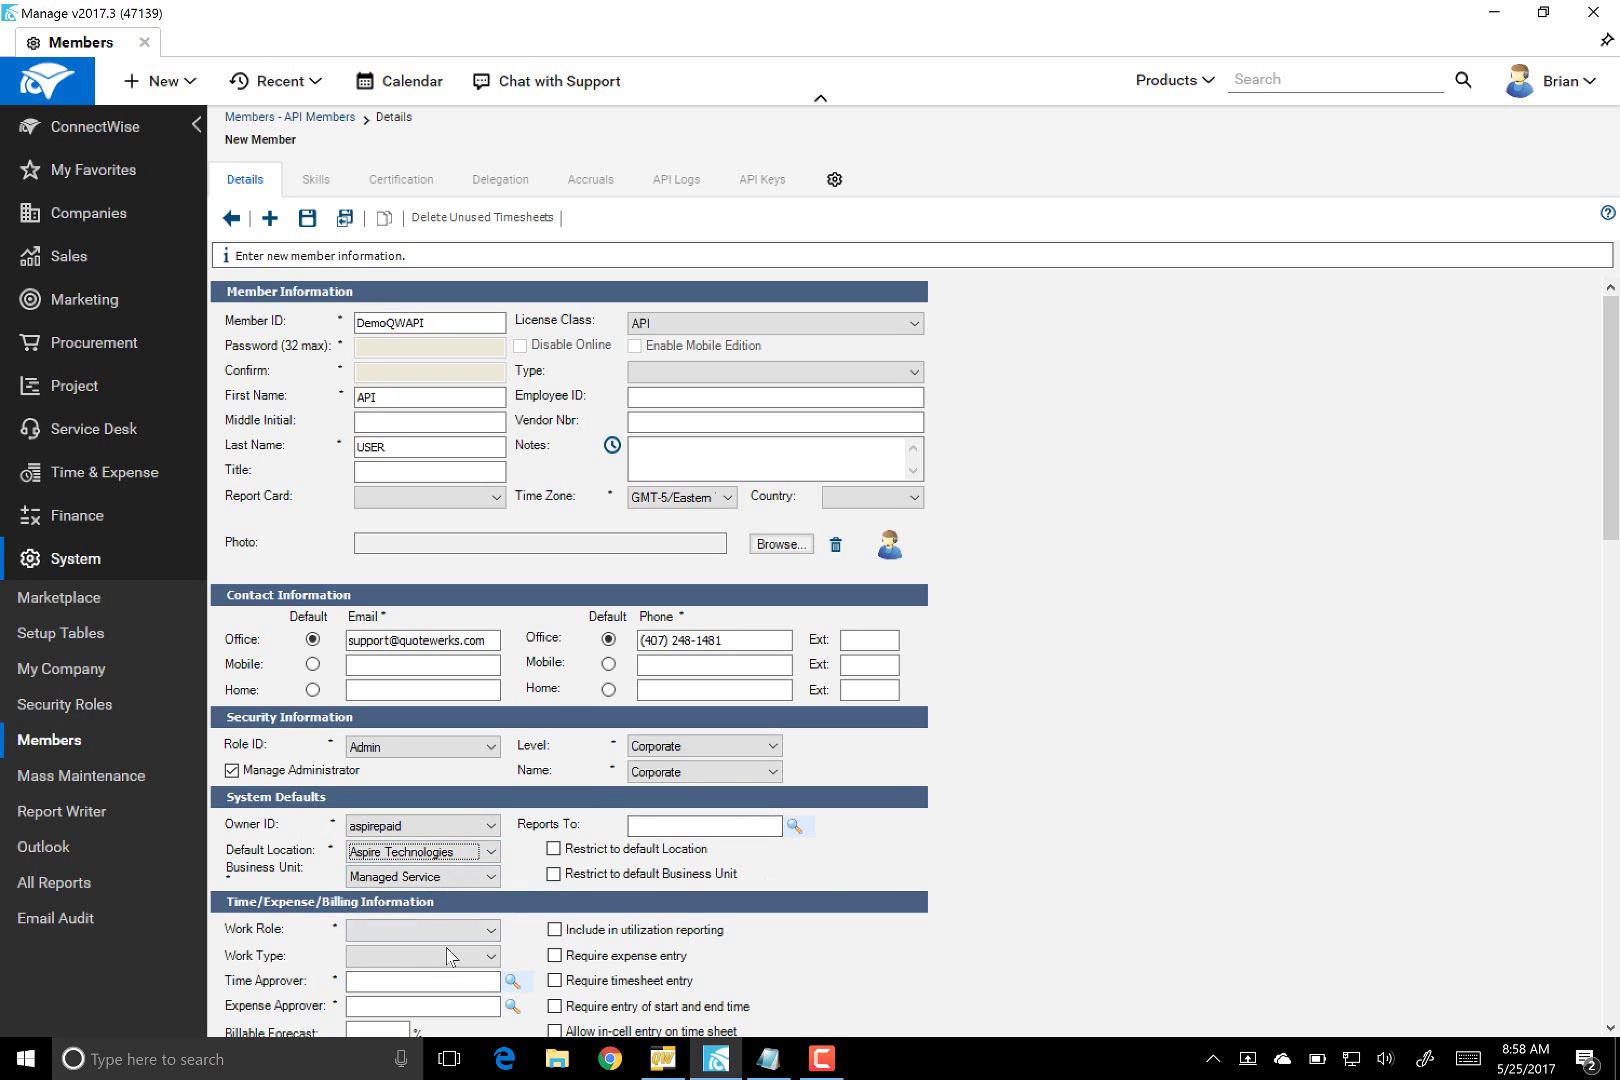
- Set the work role to Account Mgr and fill in the suggested time and expense approvers
{"action": "left_click", "coordinate": [387, 930]}
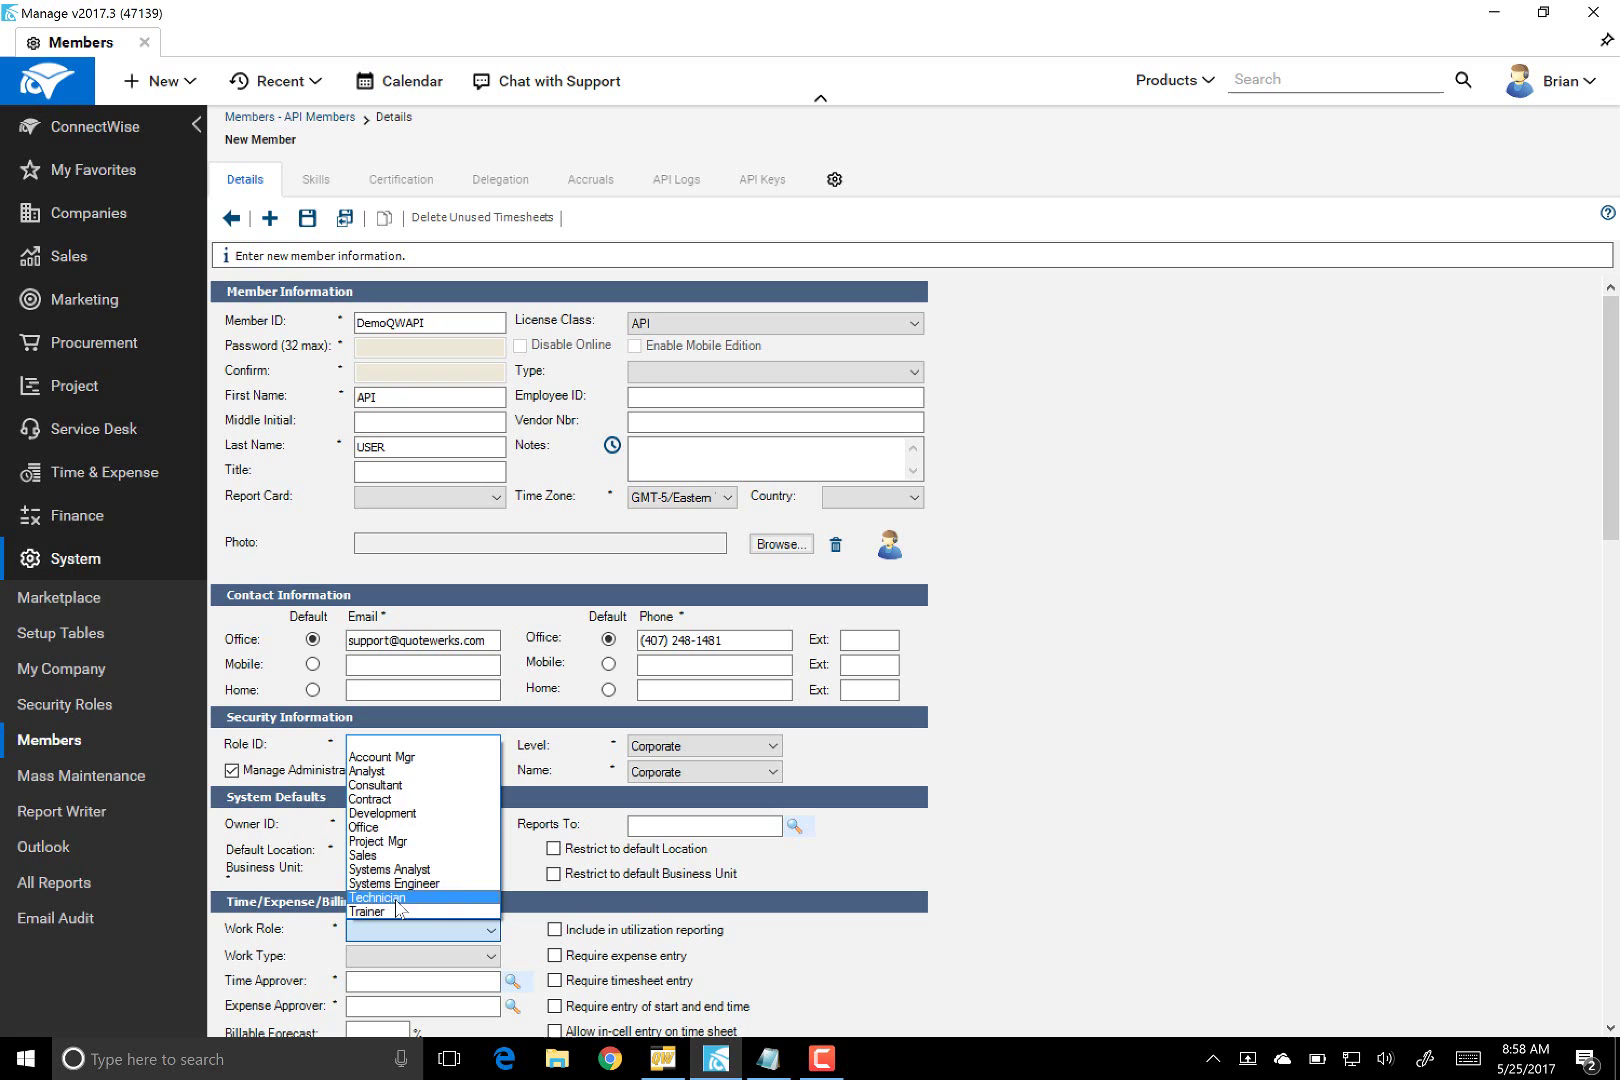
{"action": "left_click", "coordinate": [398, 757]}
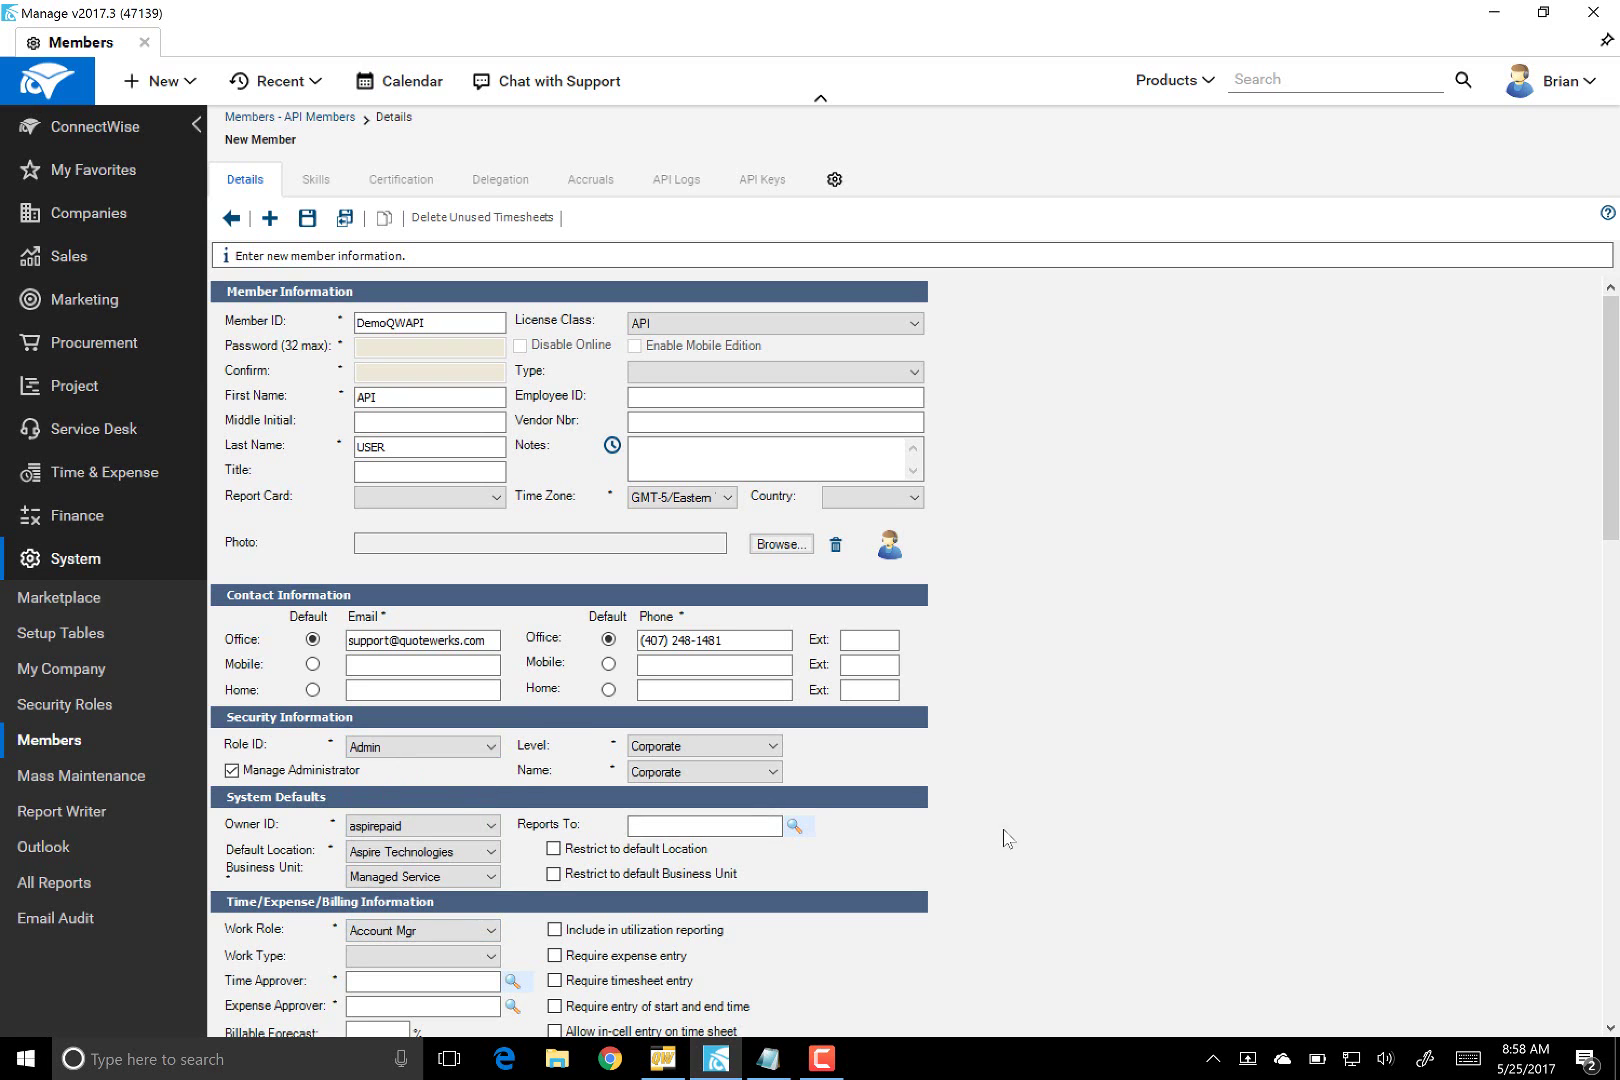
{"action": "scroll", "coordinate": [1005, 840], "scroll_direction": "down", "scroll_amount": 3}
{"action": "scroll", "coordinate": [1005, 843], "scroll_direction": "down", "scroll_amount": 1}
{"action": "left_click", "coordinate": [400, 463]}
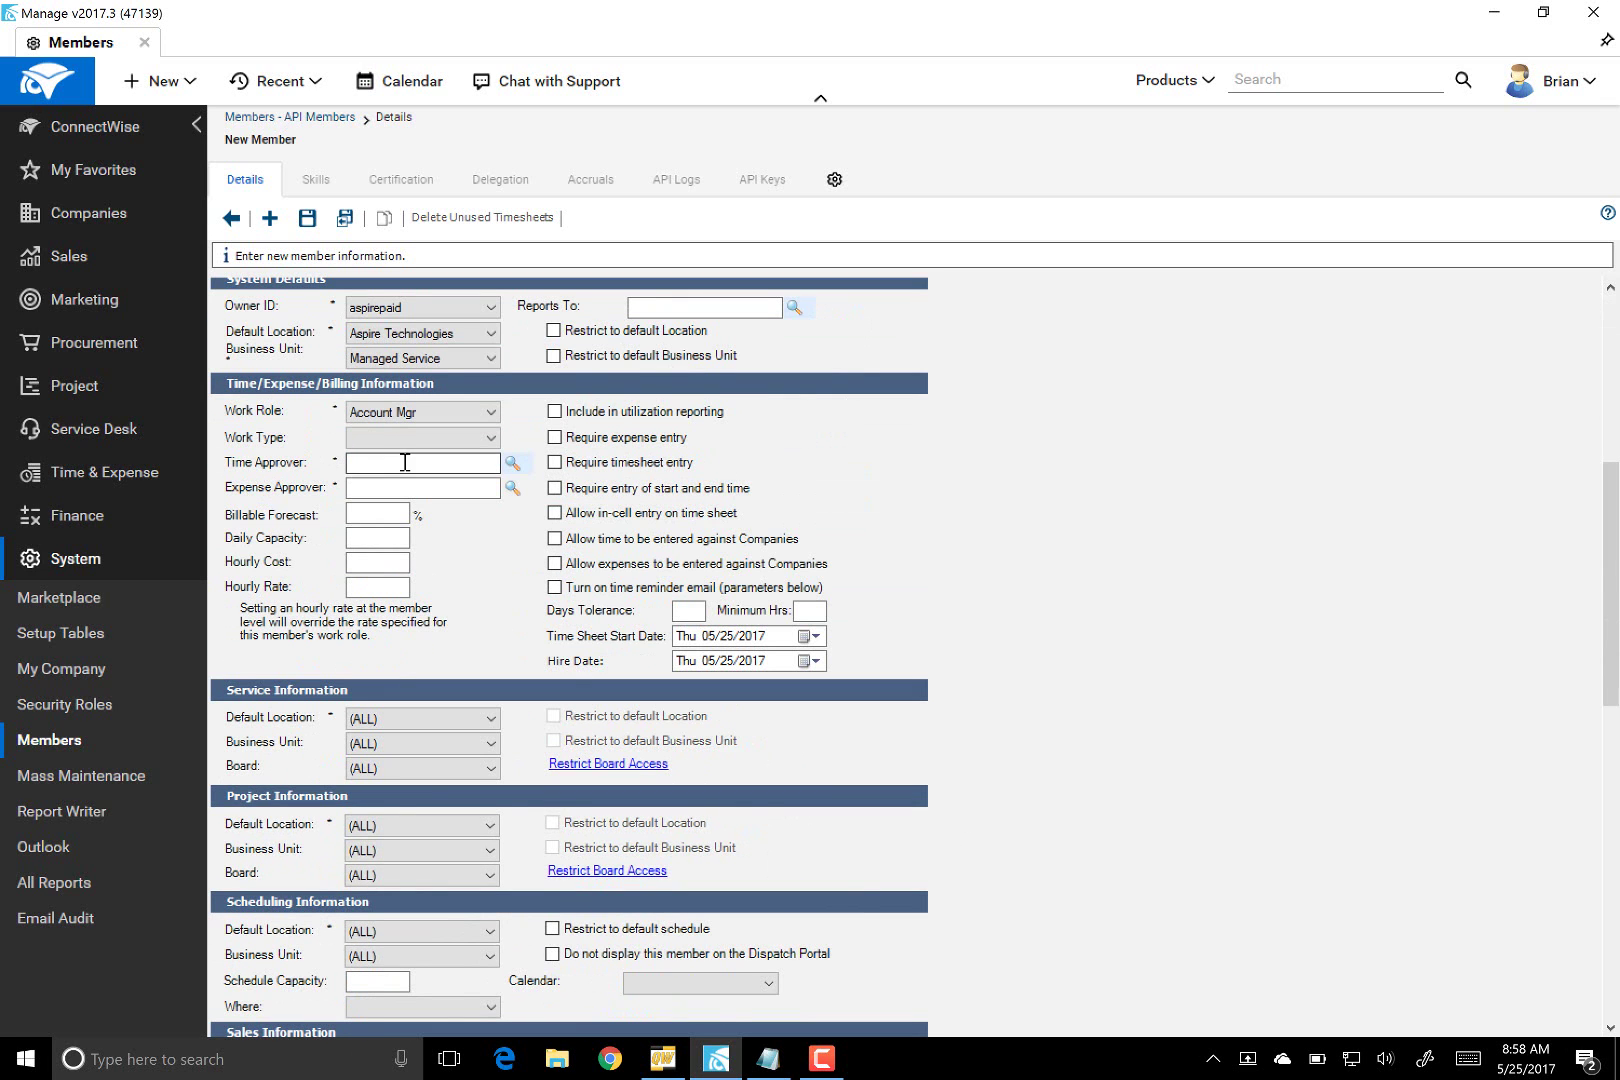
{"action": "type", "text": "brian"}
{"action": "key", "text": "Tab"}
{"action": "left_click", "coordinate": [351, 488]}
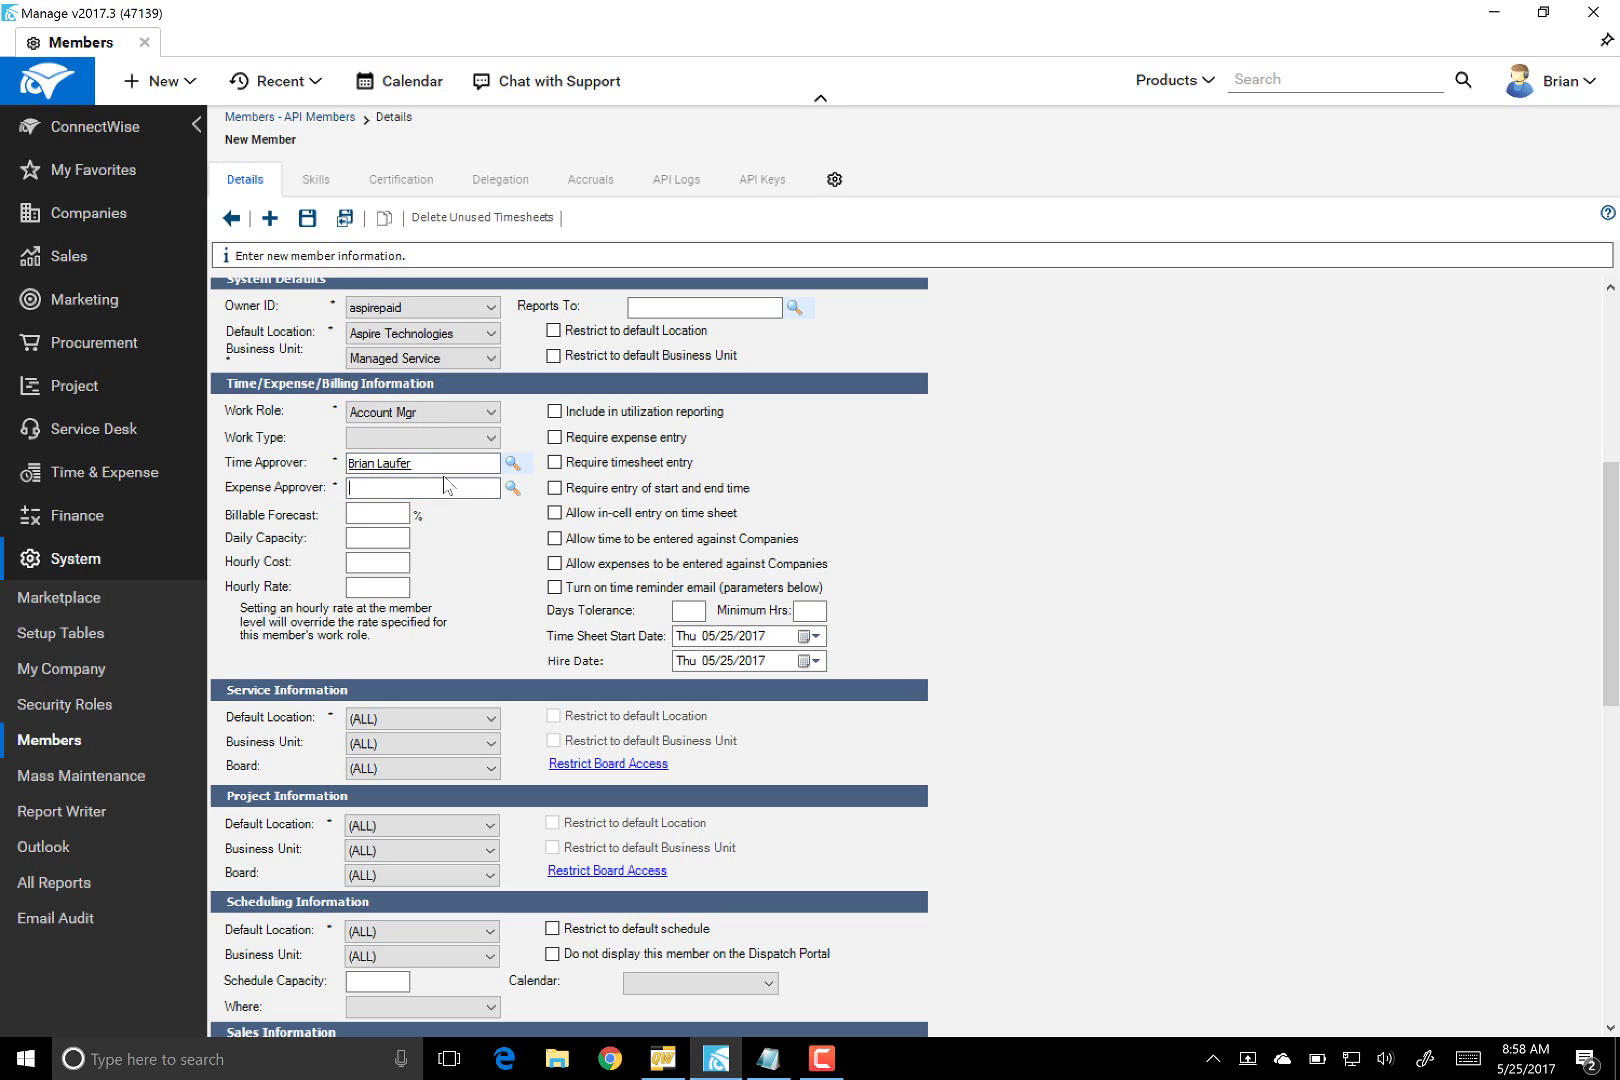
{"action": "type", "text": "brian"}
{"action": "key", "text": "Tab"}
- Attempt a save, then set the required default territory to Aspire Technologies
{"action": "scroll", "coordinate": [1080, 670], "scroll_direction": "down", "scroll_amount": 8}
{"action": "scroll", "coordinate": [1047, 673], "scroll_direction": "up", "scroll_amount": 10}
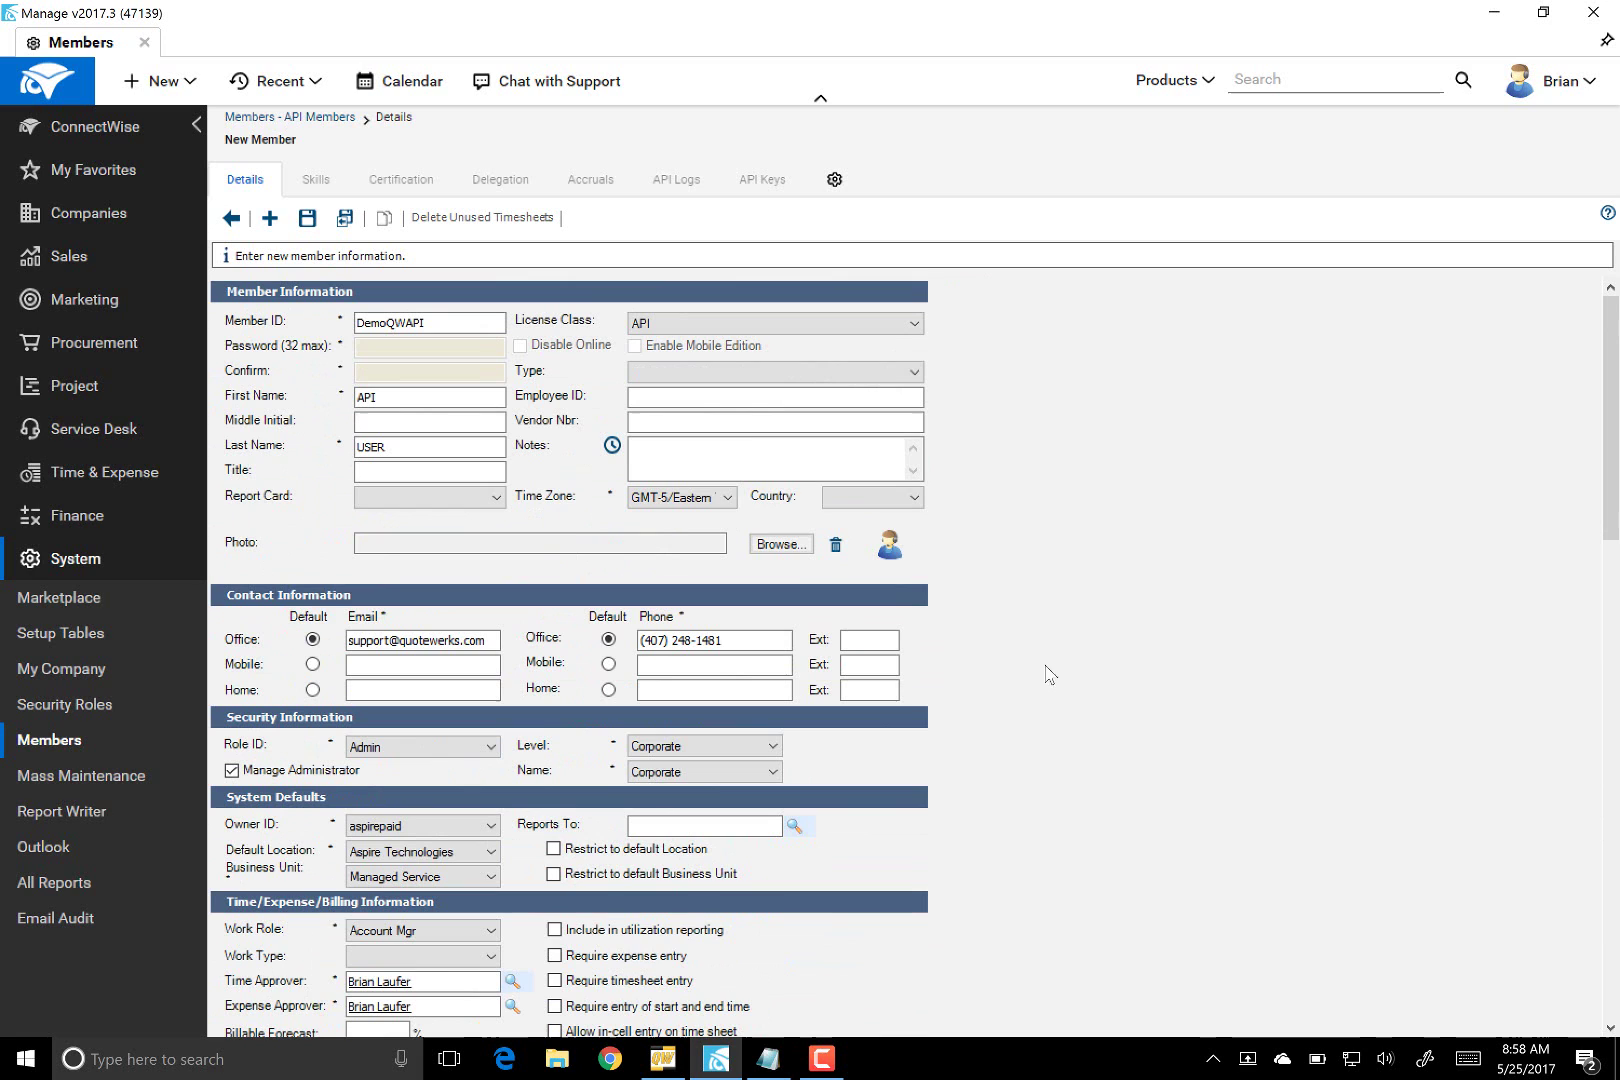
{"action": "left_click", "coordinate": [316, 226]}
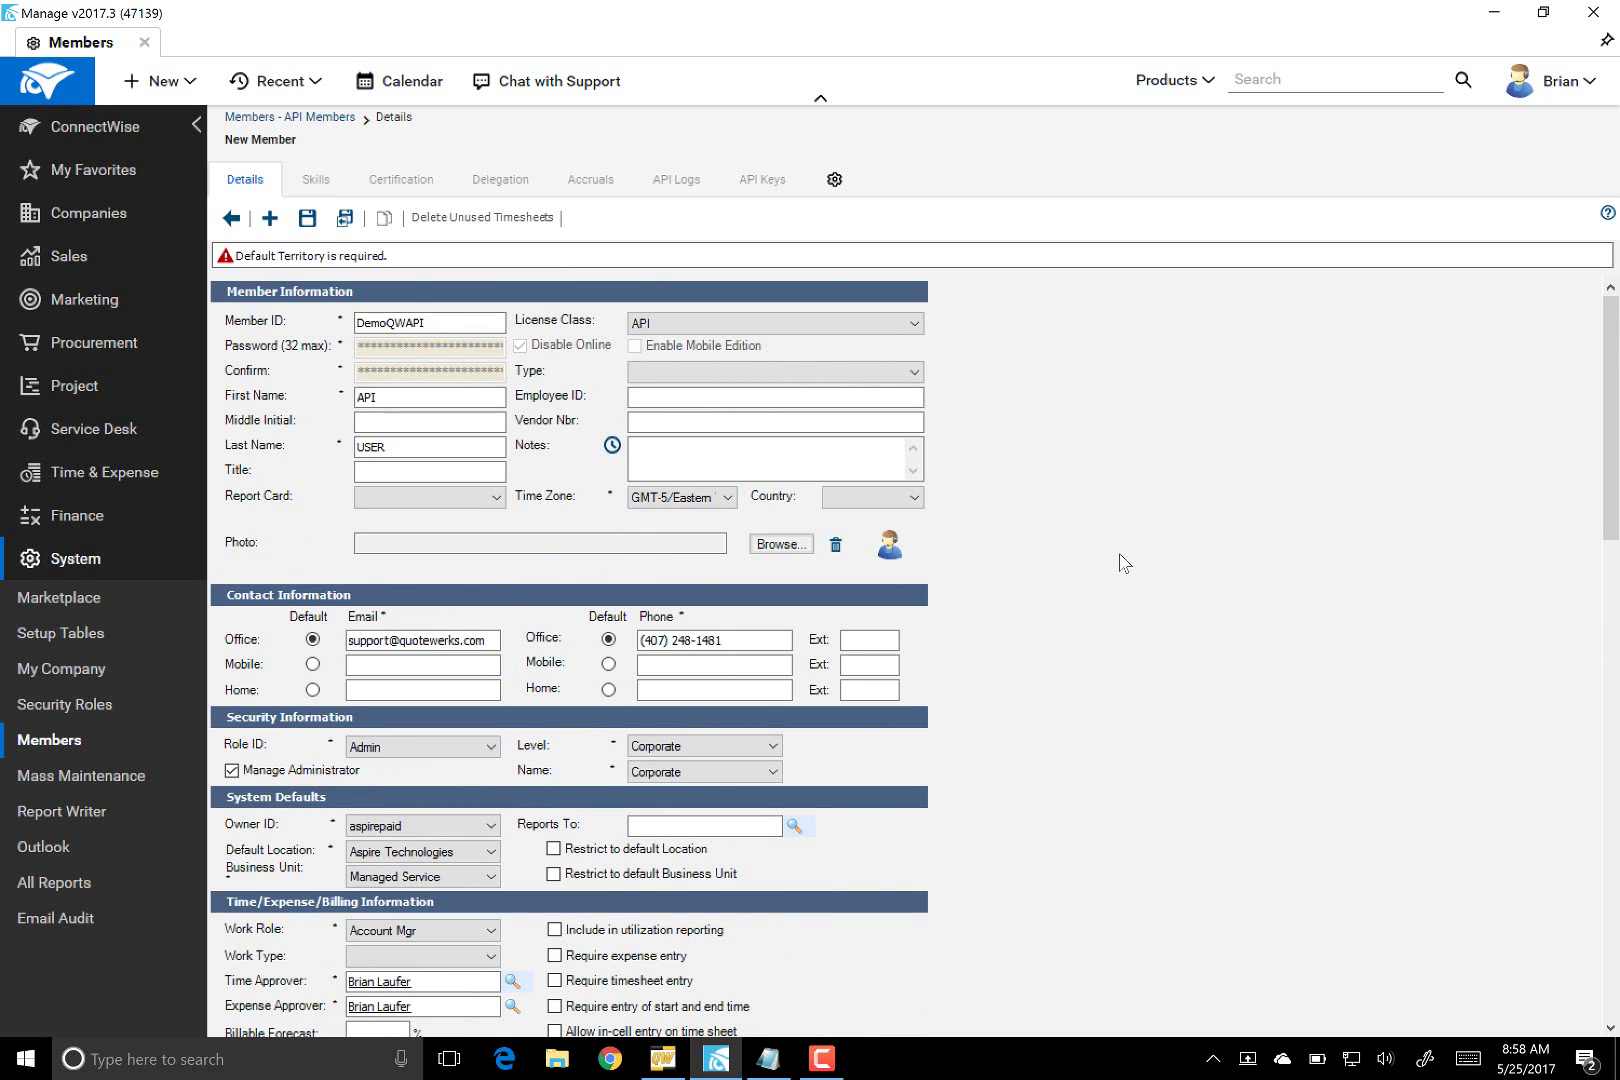
{"action": "scroll", "coordinate": [1110, 565], "scroll_direction": "down", "scroll_amount": 3}
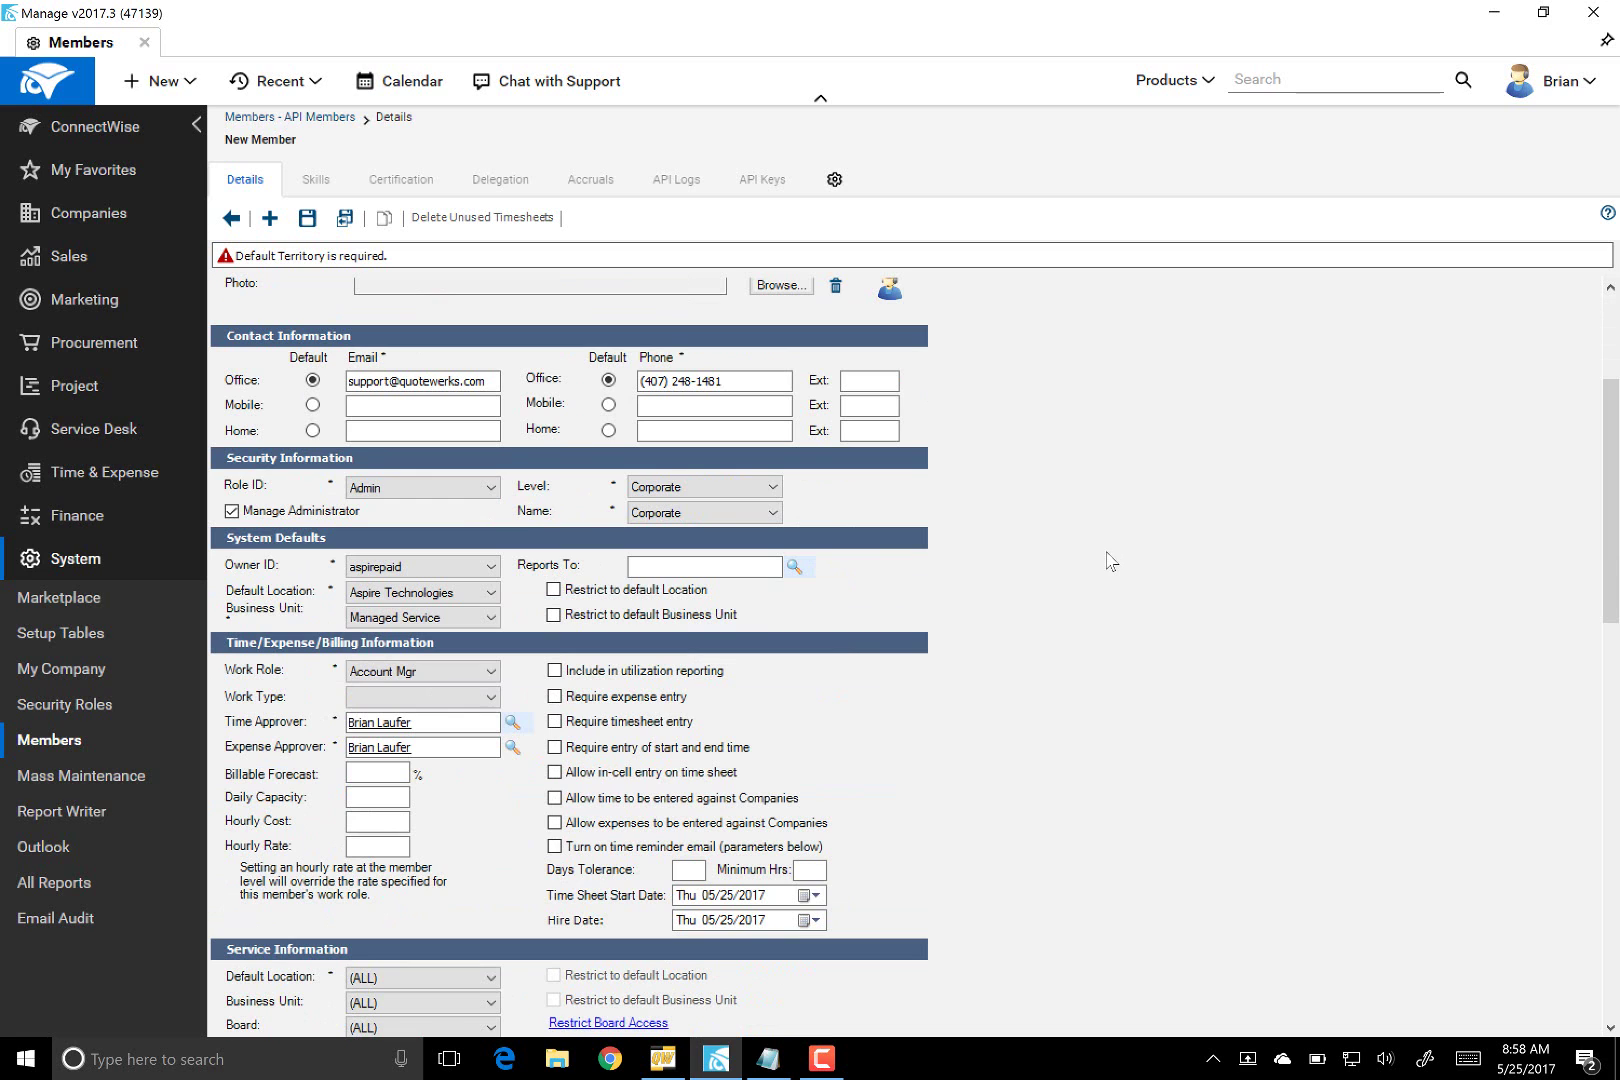
{"action": "scroll", "coordinate": [1110, 560], "scroll_direction": "down", "scroll_amount": 5}
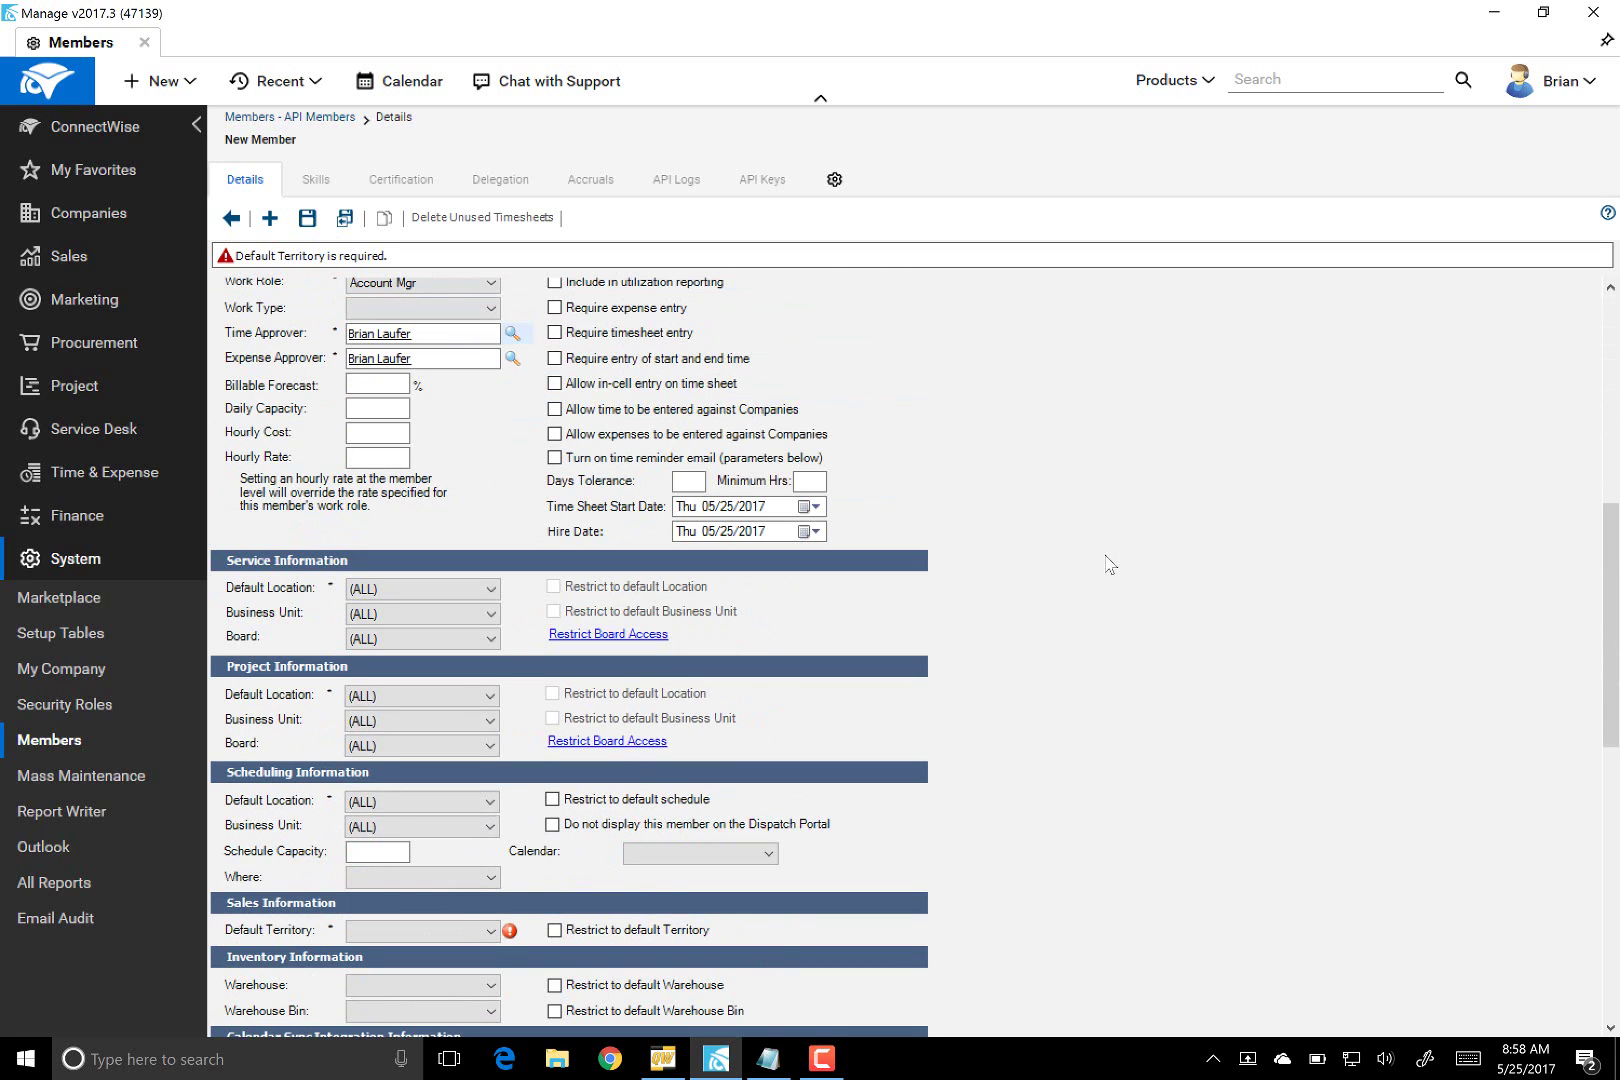
{"action": "scroll", "coordinate": [1110, 565], "scroll_direction": "down", "scroll_amount": 2}
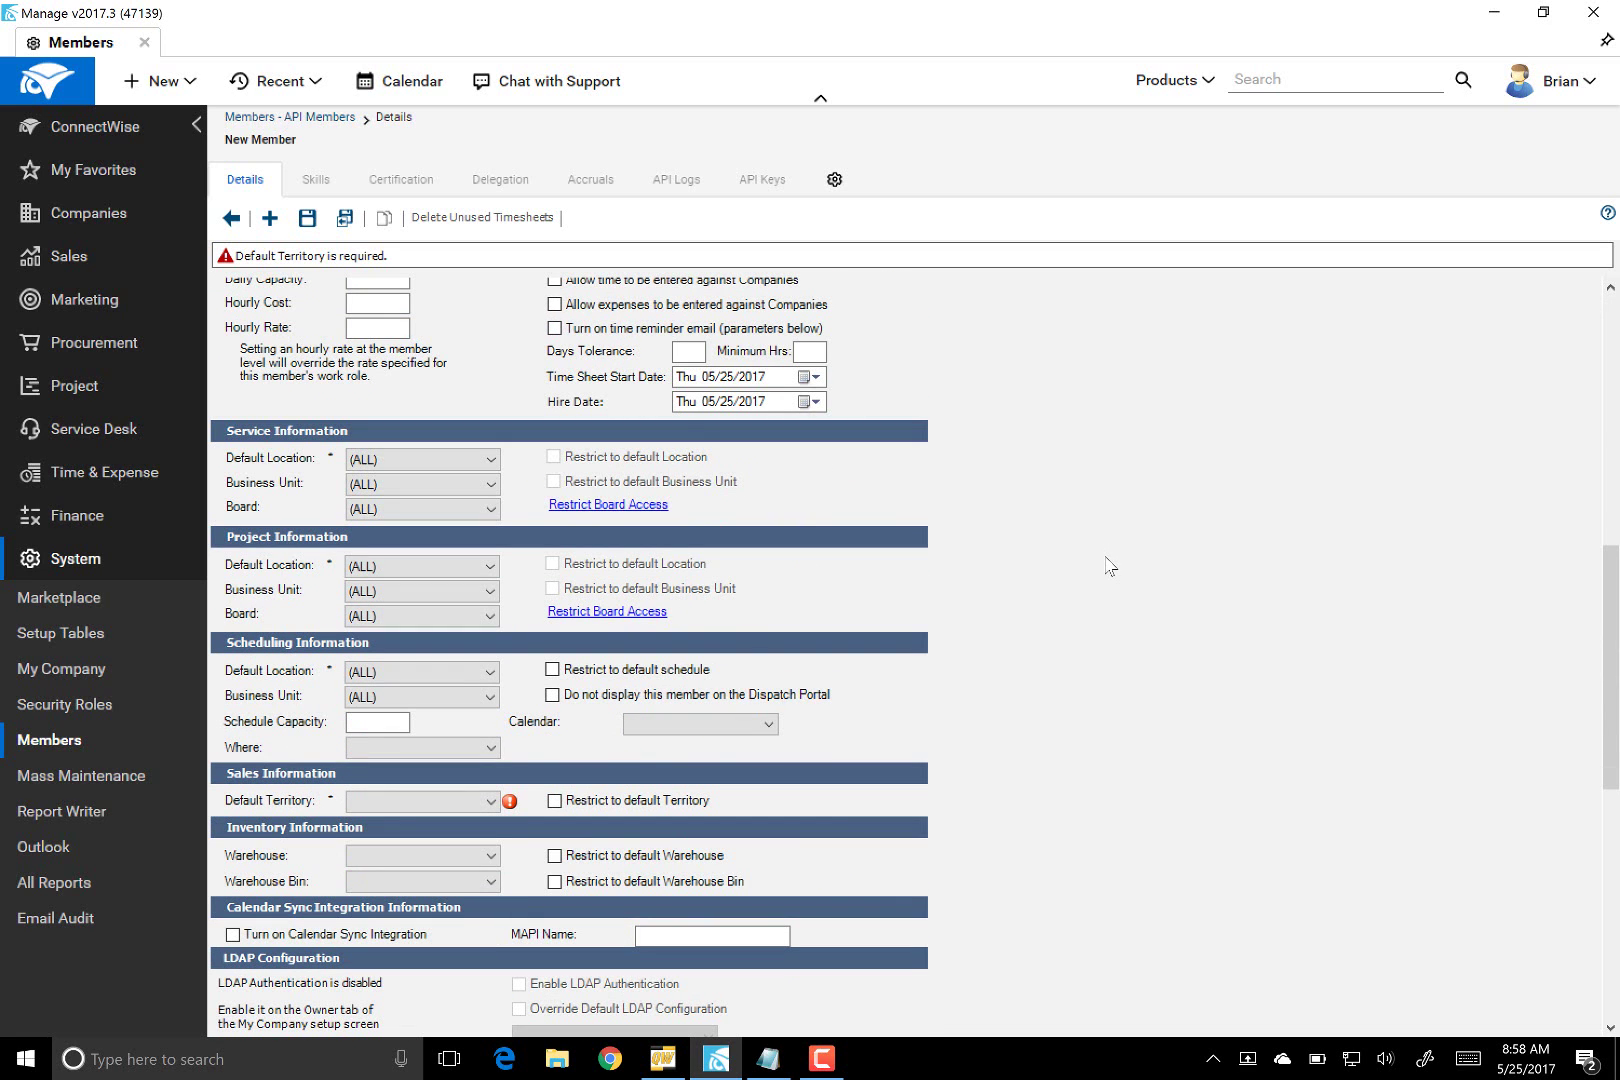
{"action": "left_click", "coordinate": [490, 801]}
{"action": "left_click", "coordinate": [478, 818]}
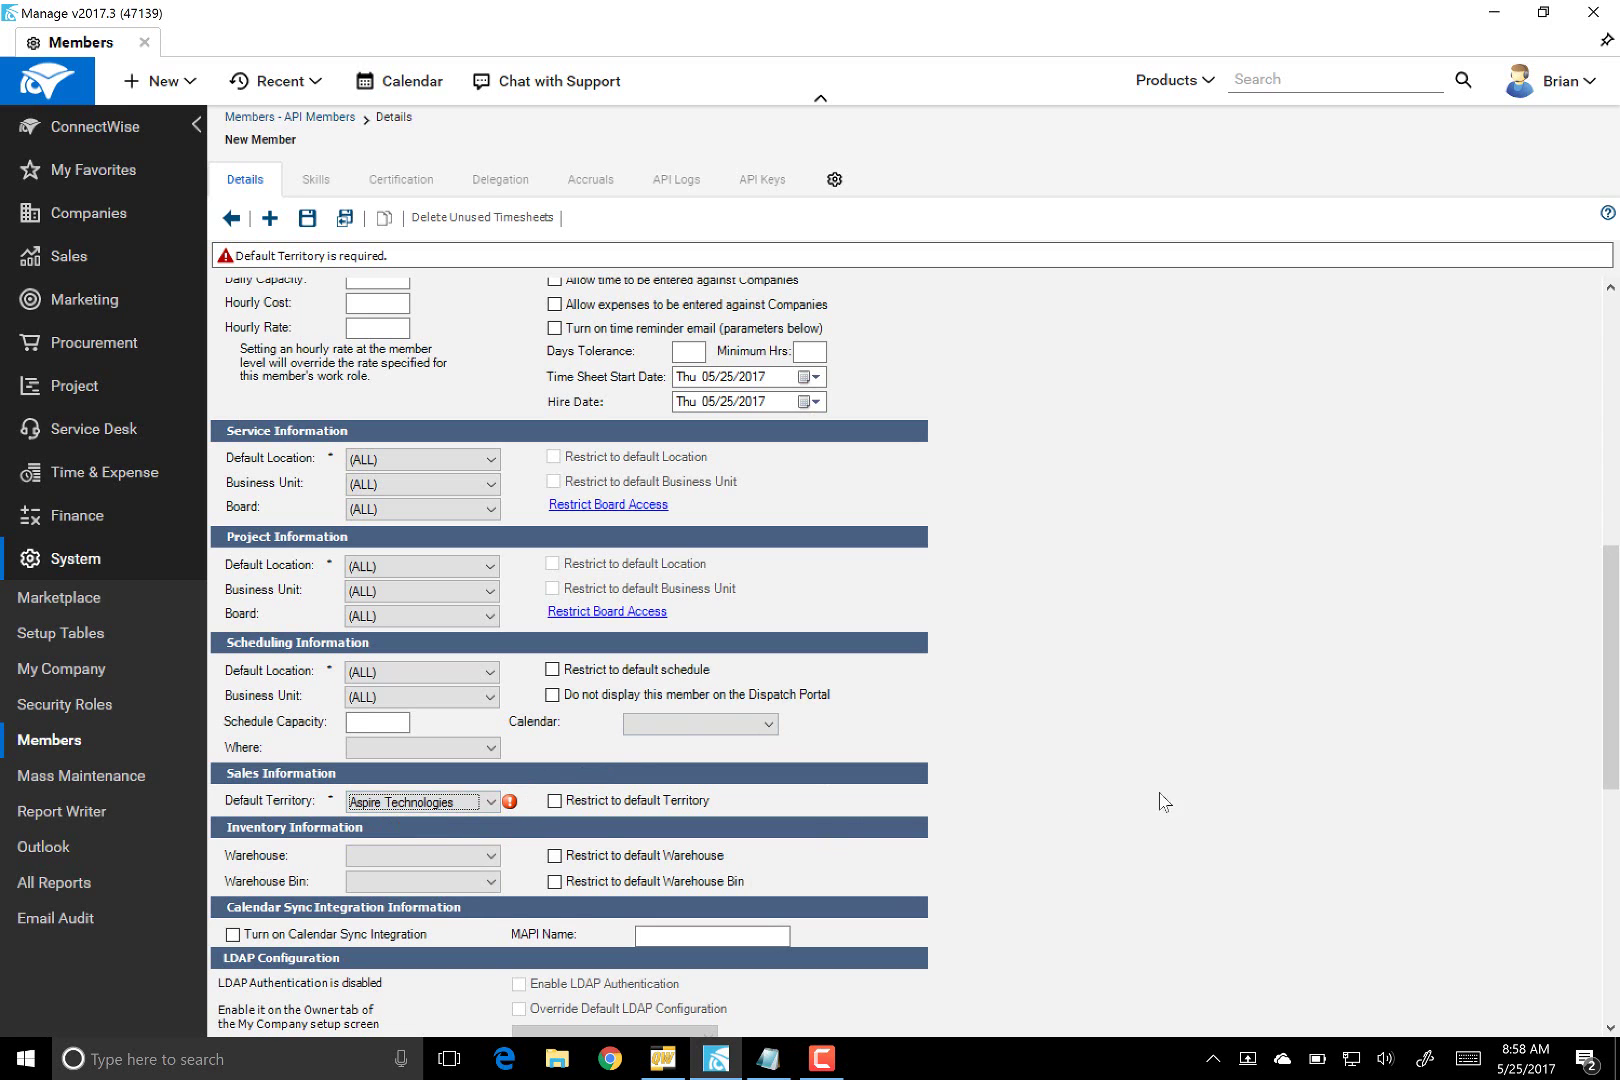
- Save the API USER member and bring up its API Keys list
{"action": "left_click", "coordinate": [312, 226]}
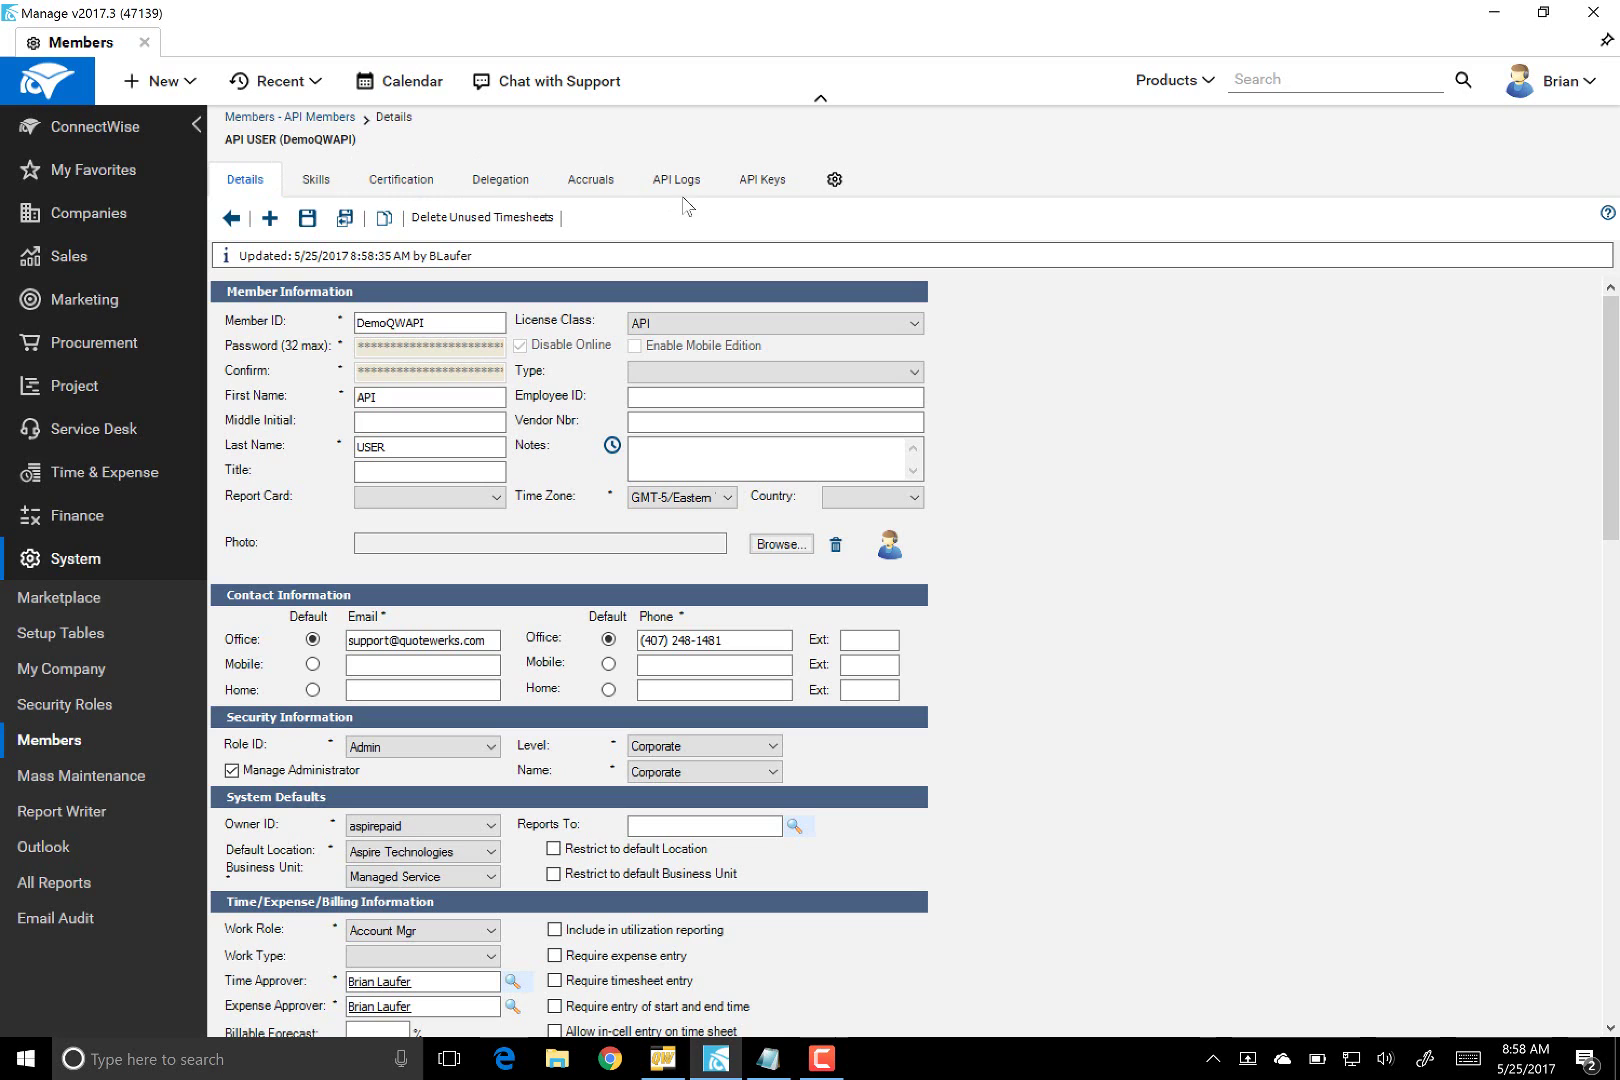
{"action": "left_click", "coordinate": [757, 197]}
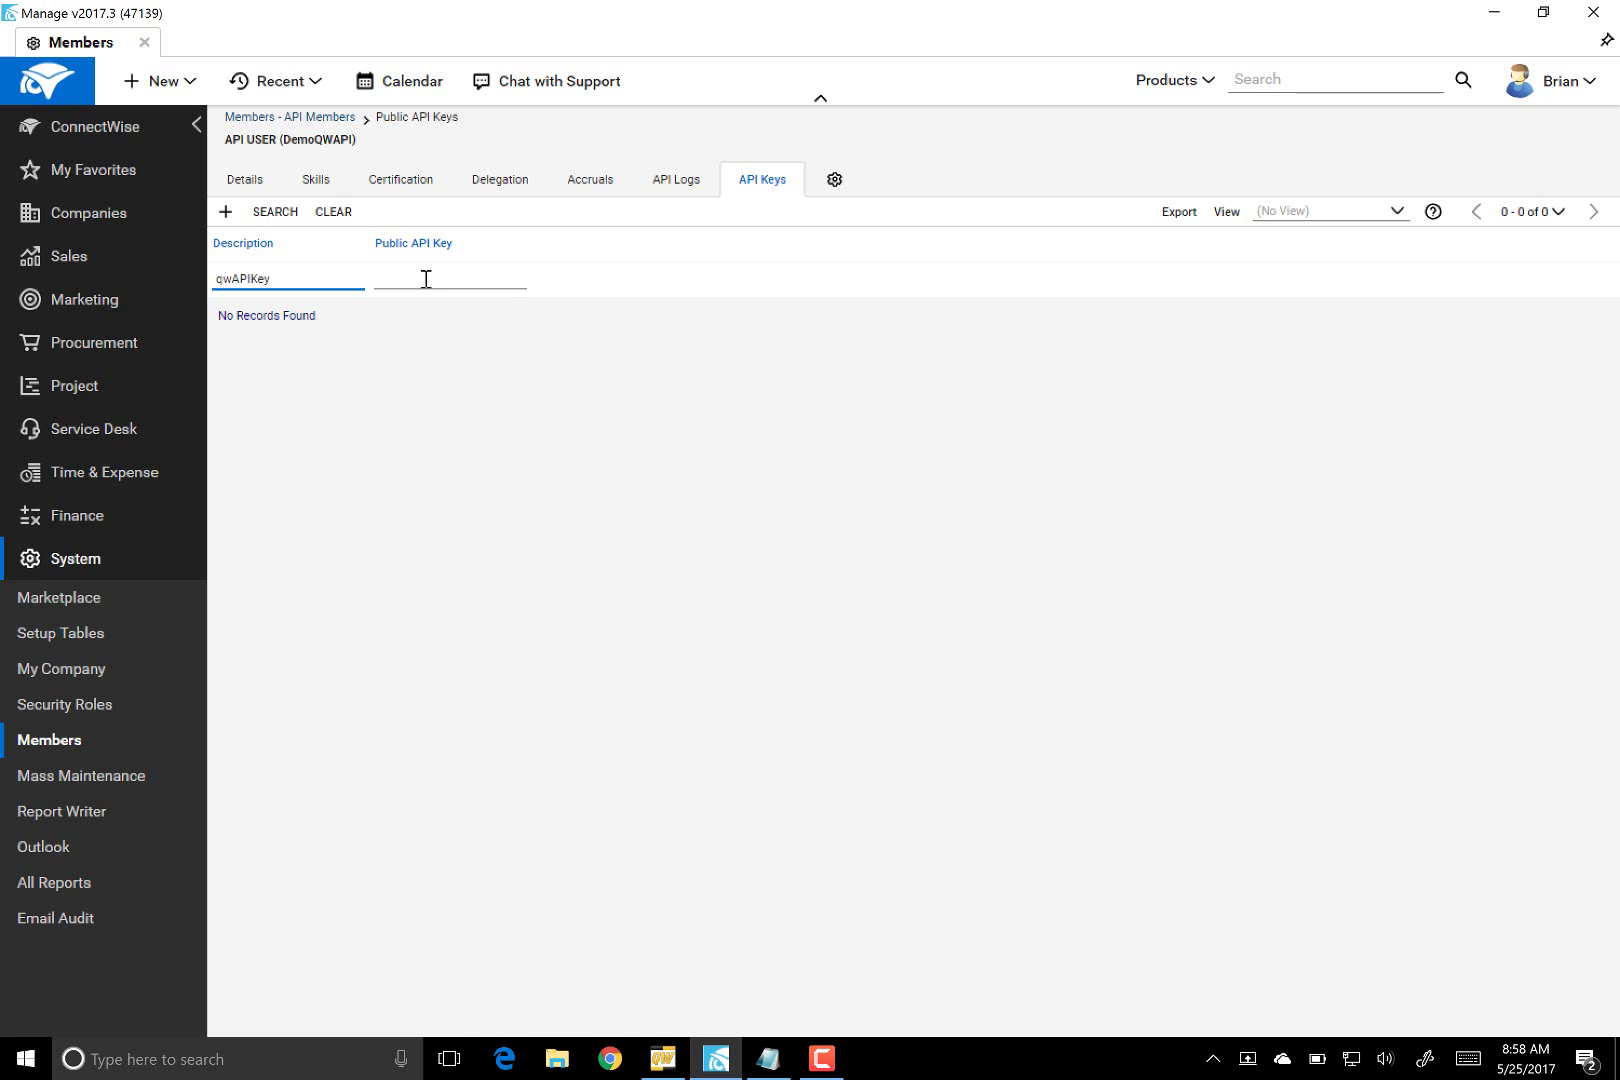
- Generate the qwAPIKey public/private key pair and paste its details into Notepad
{"action": "left_click", "coordinate": [225, 212]}
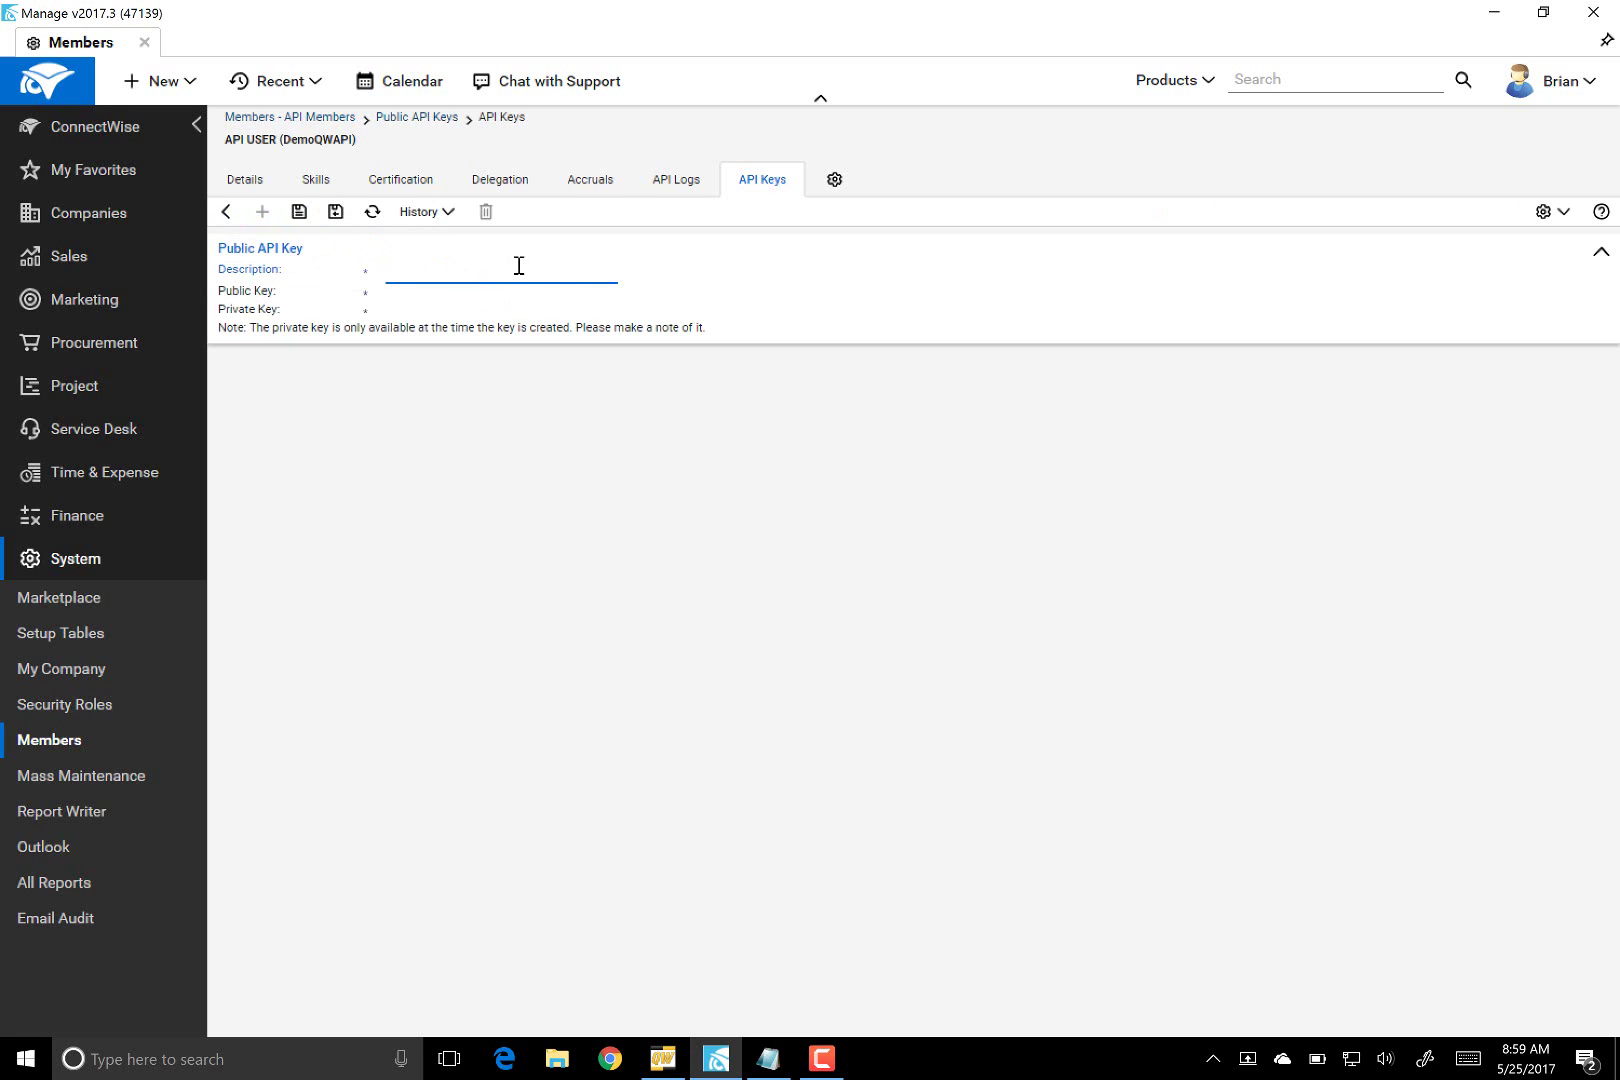
{"action": "left_click", "coordinate": [297, 212]}
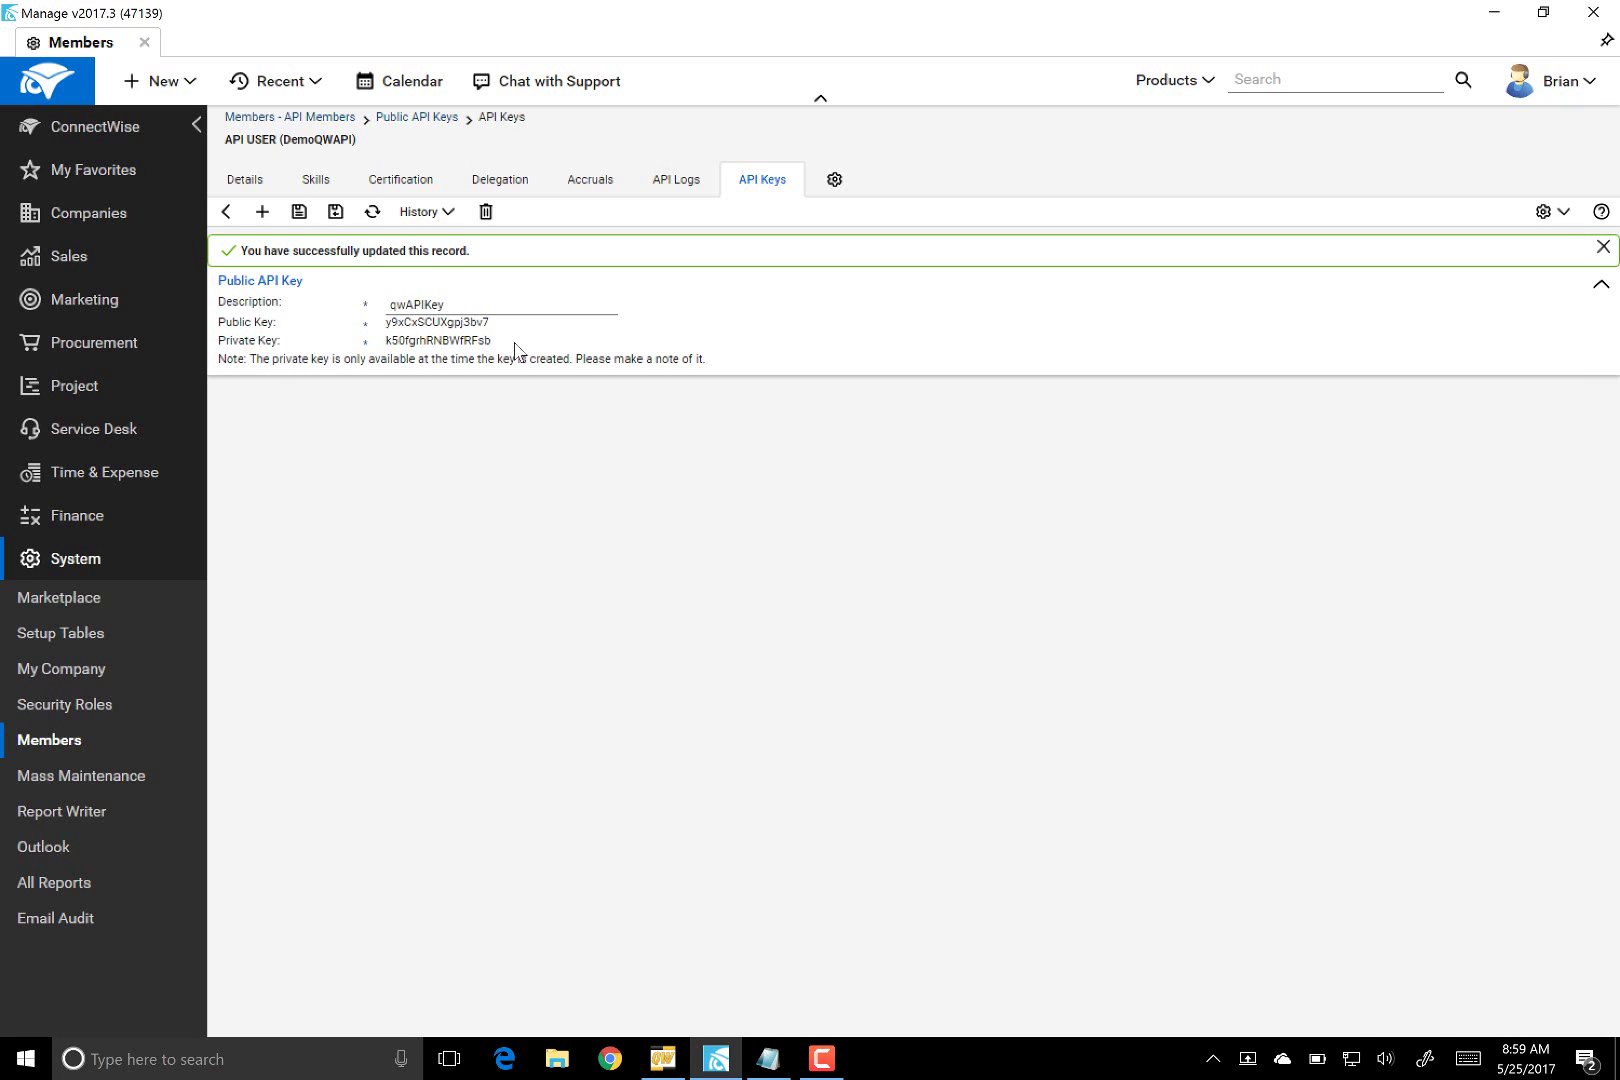
{"action": "left_click_drag", "start_coordinate": [516, 348], "coordinate": [216, 289]}
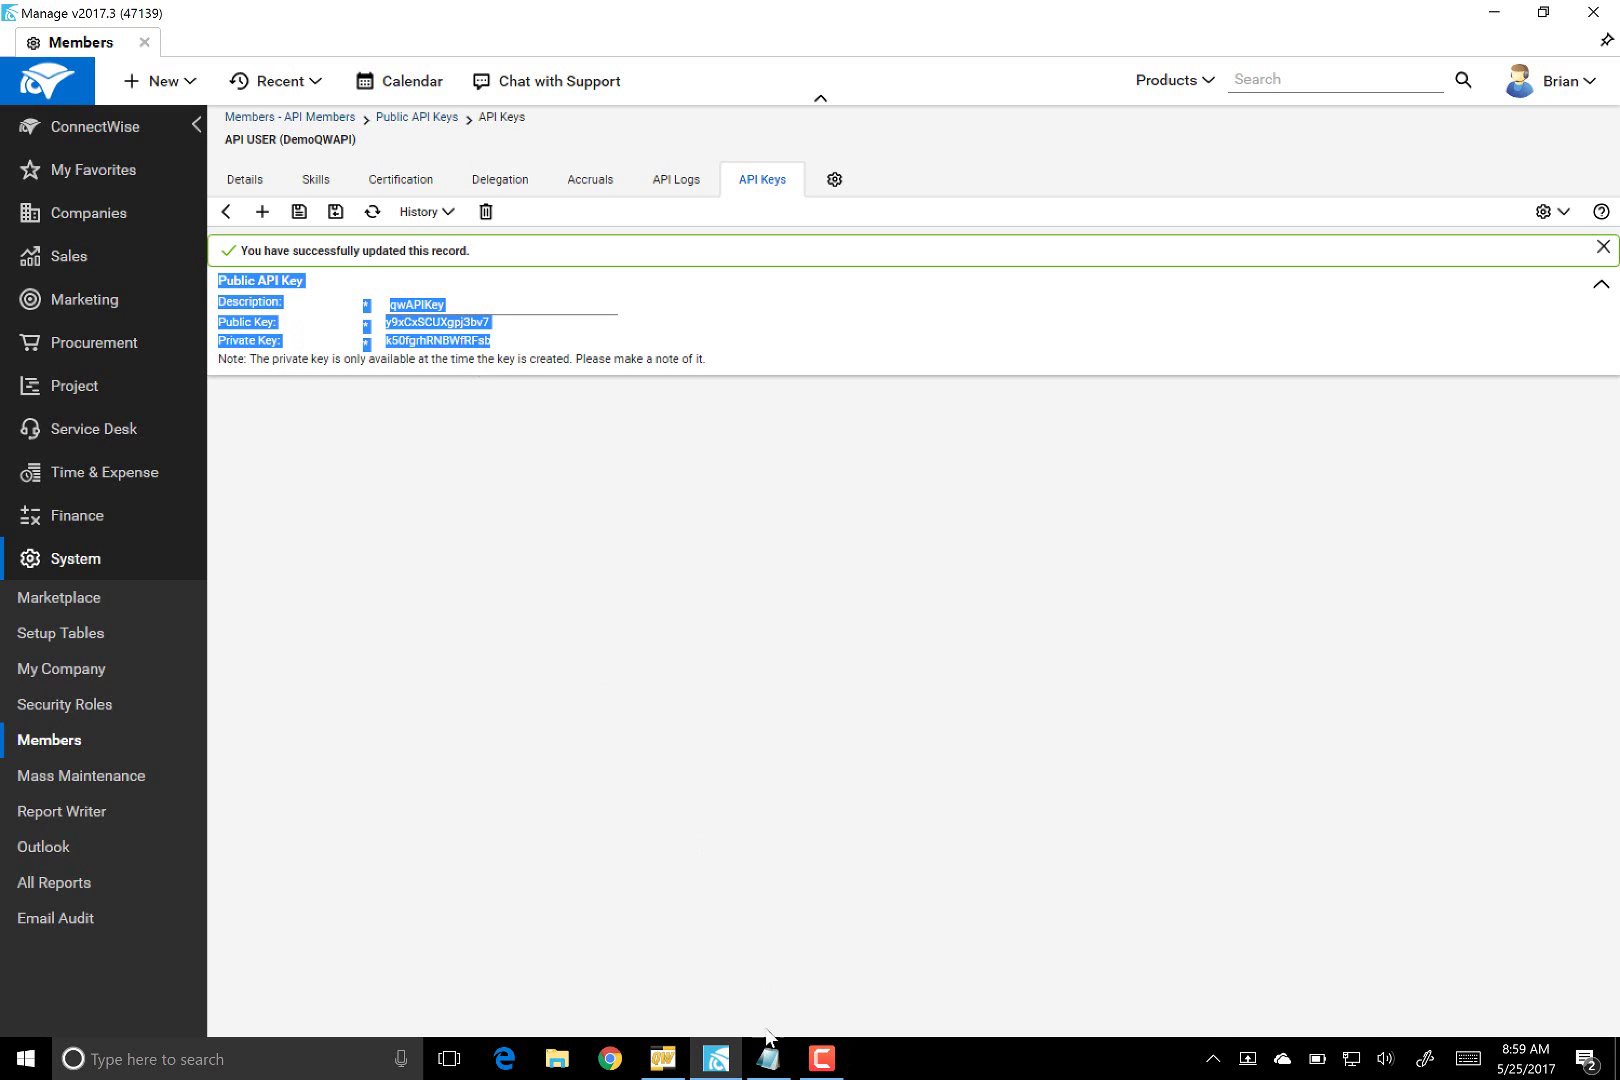
{"action": "left_click", "coordinate": [769, 1059]}
{"action": "key", "text": "ctrl+v"}
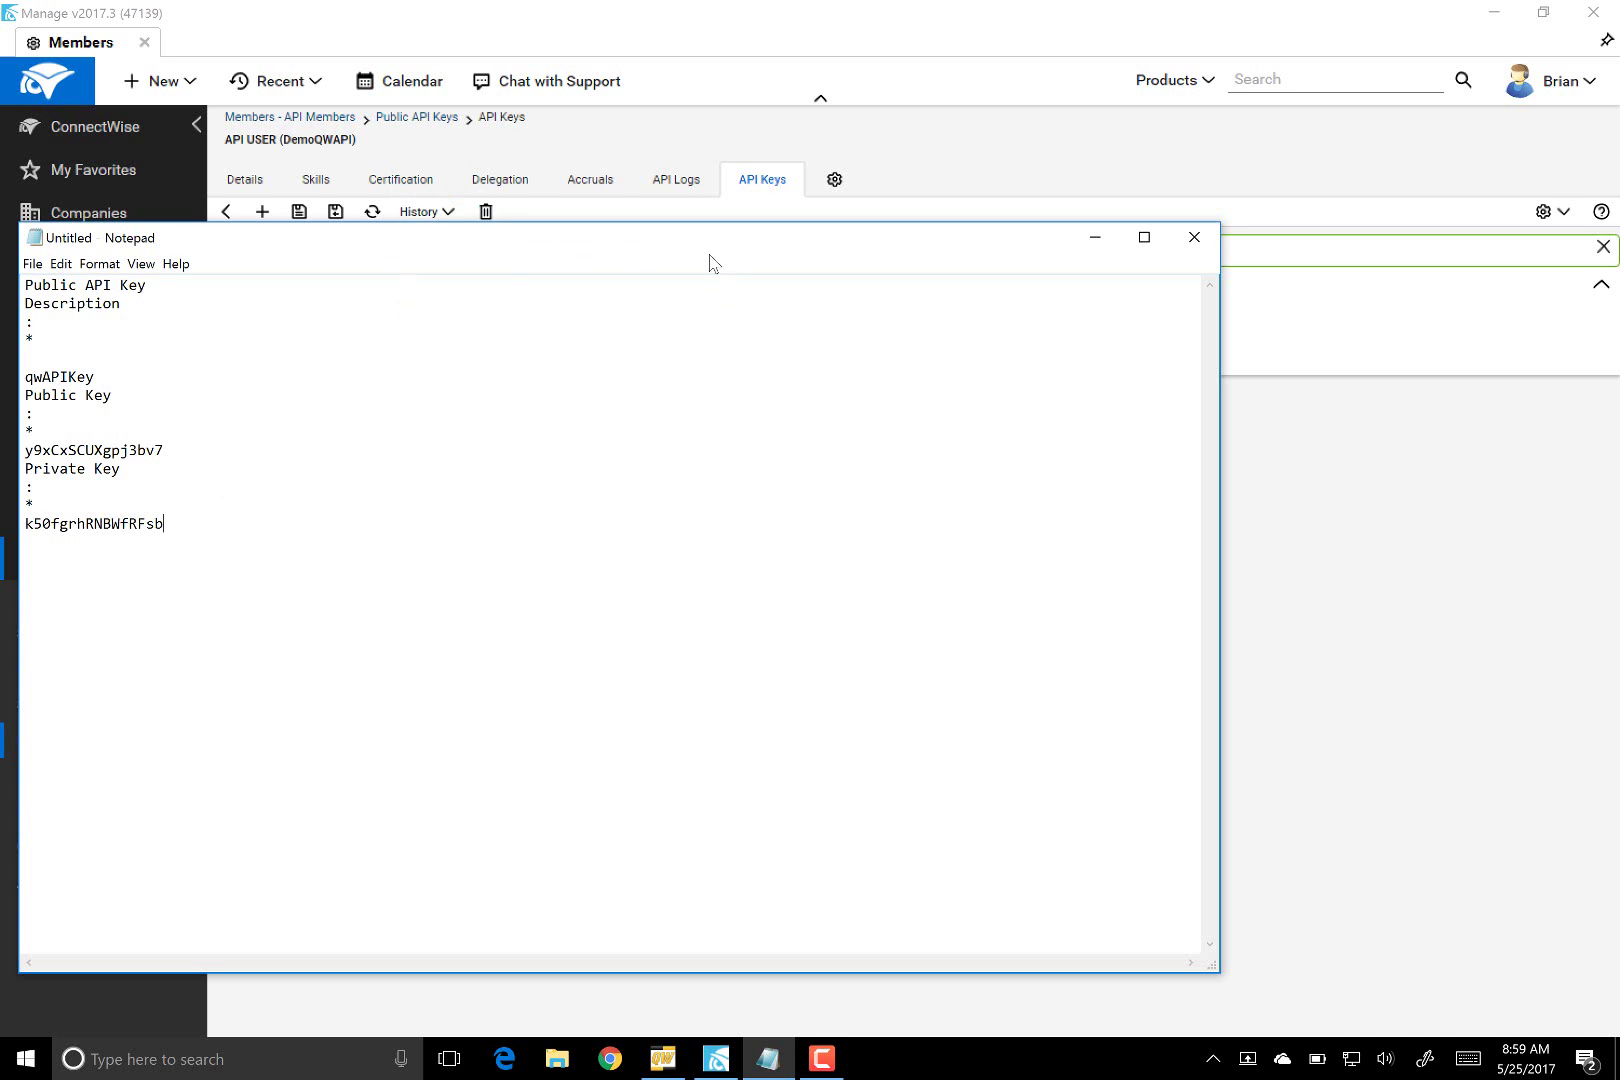
- Move the Notepad window down and right so the ConnectWise page shows behind it
{"action": "left_click_drag", "start_coordinate": [666, 246], "coordinate": [729, 243]}
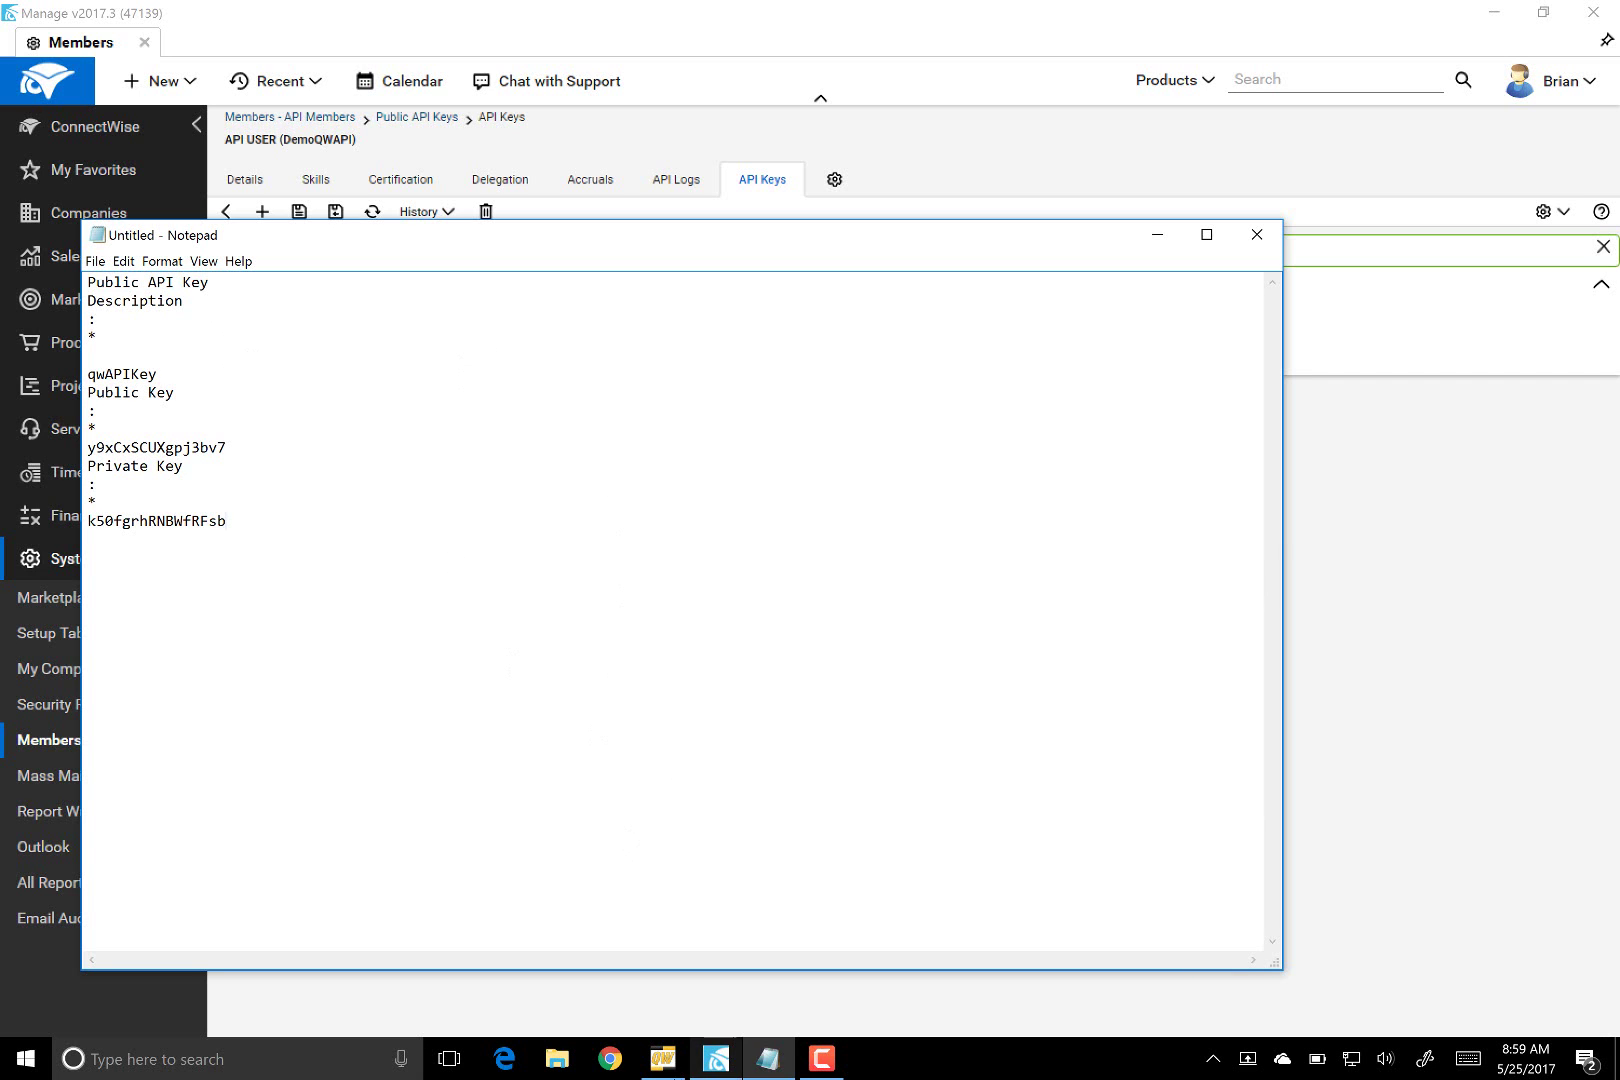
- Open QuoteWerks' ConnectWise Contact Manager Setup and enter the Company ID
{"action": "left_click", "coordinate": [662, 1058]}
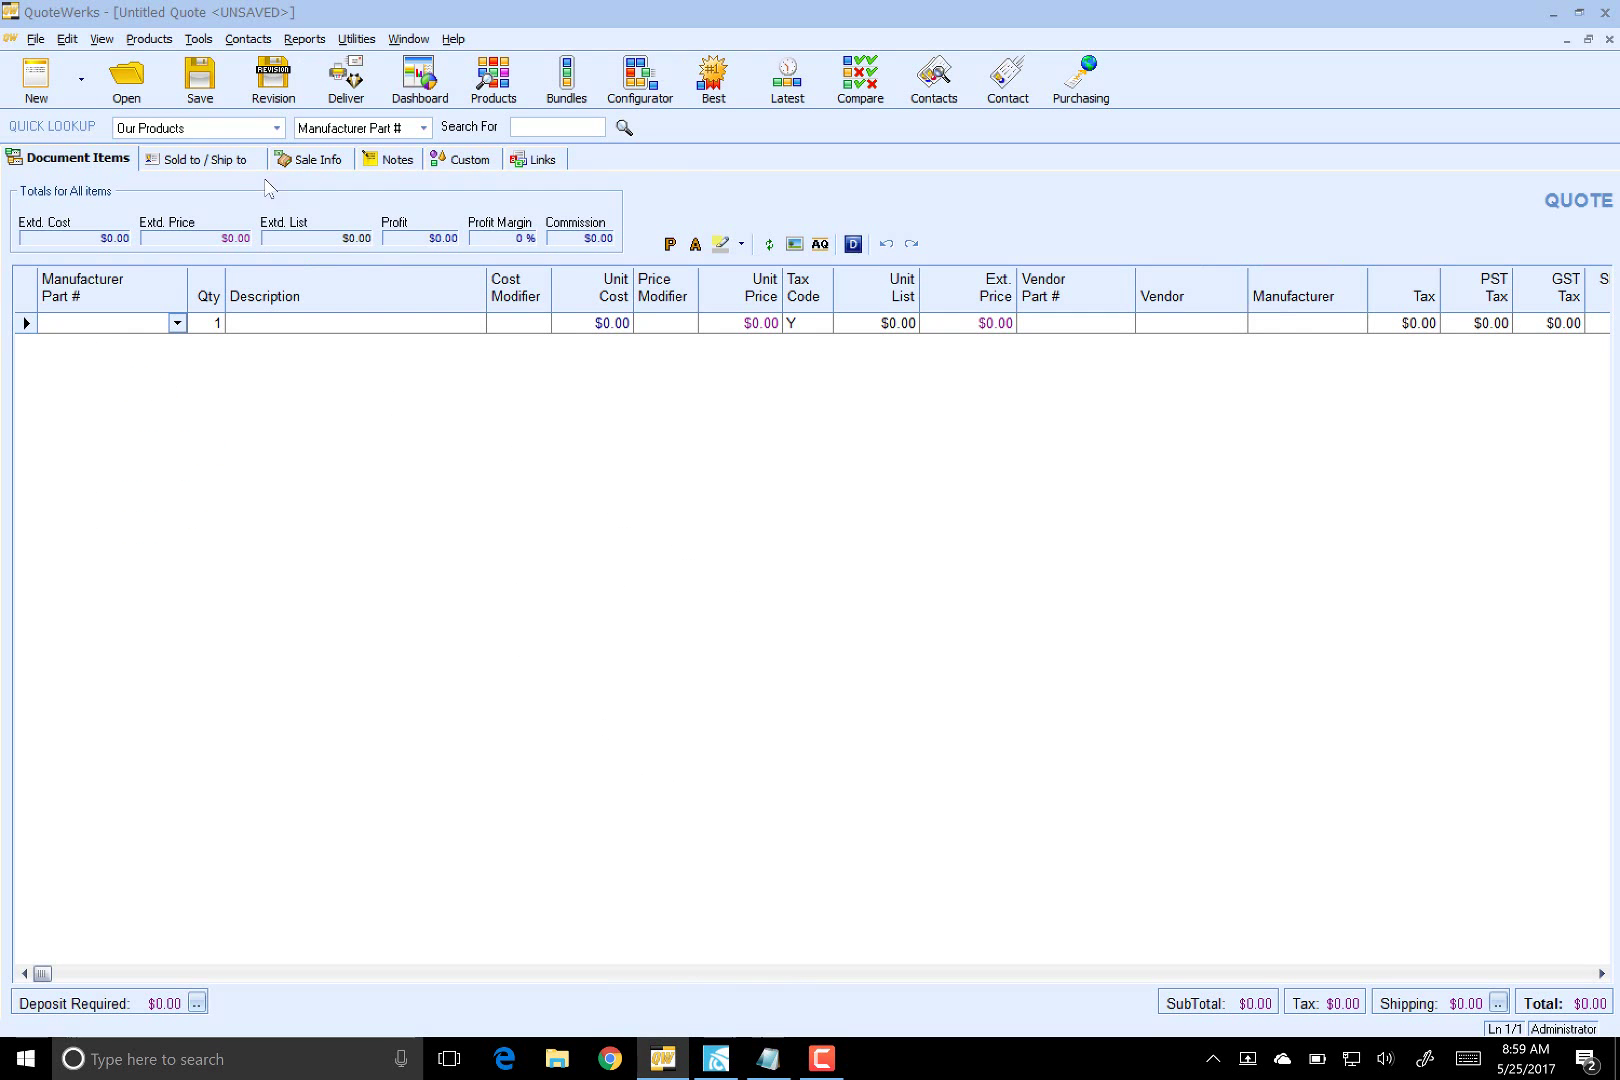
{"action": "left_click", "coordinate": [248, 39]}
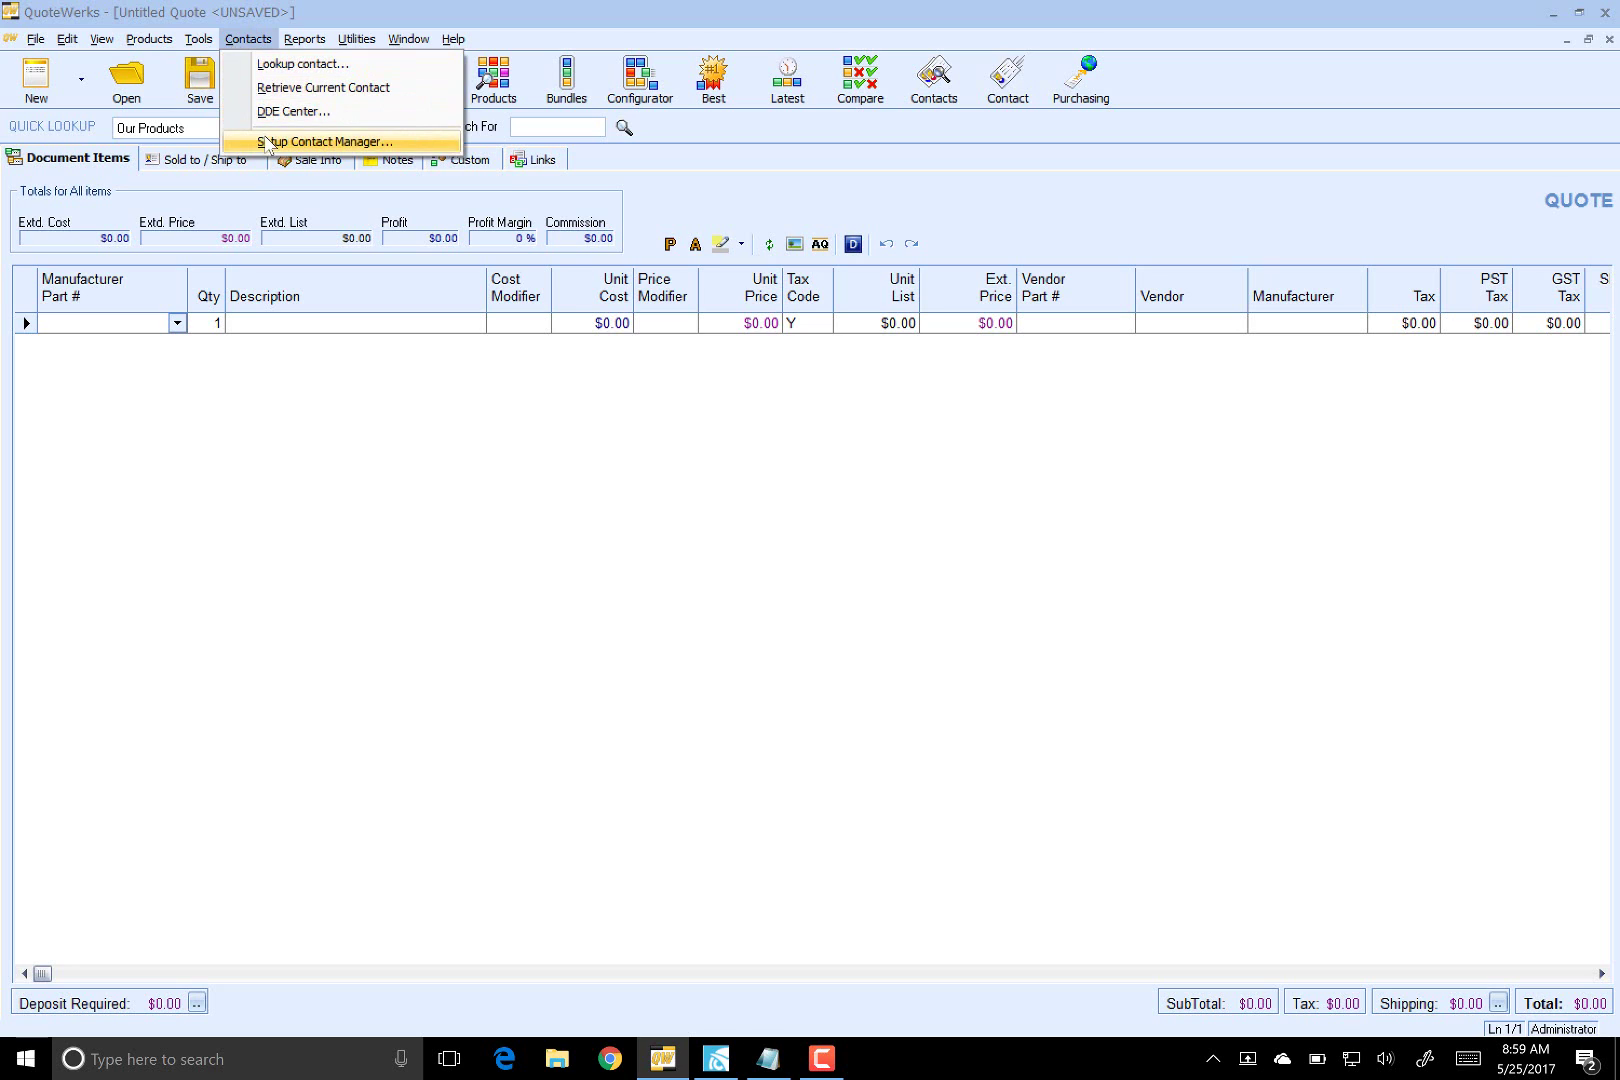
{"action": "left_click", "coordinate": [268, 141]}
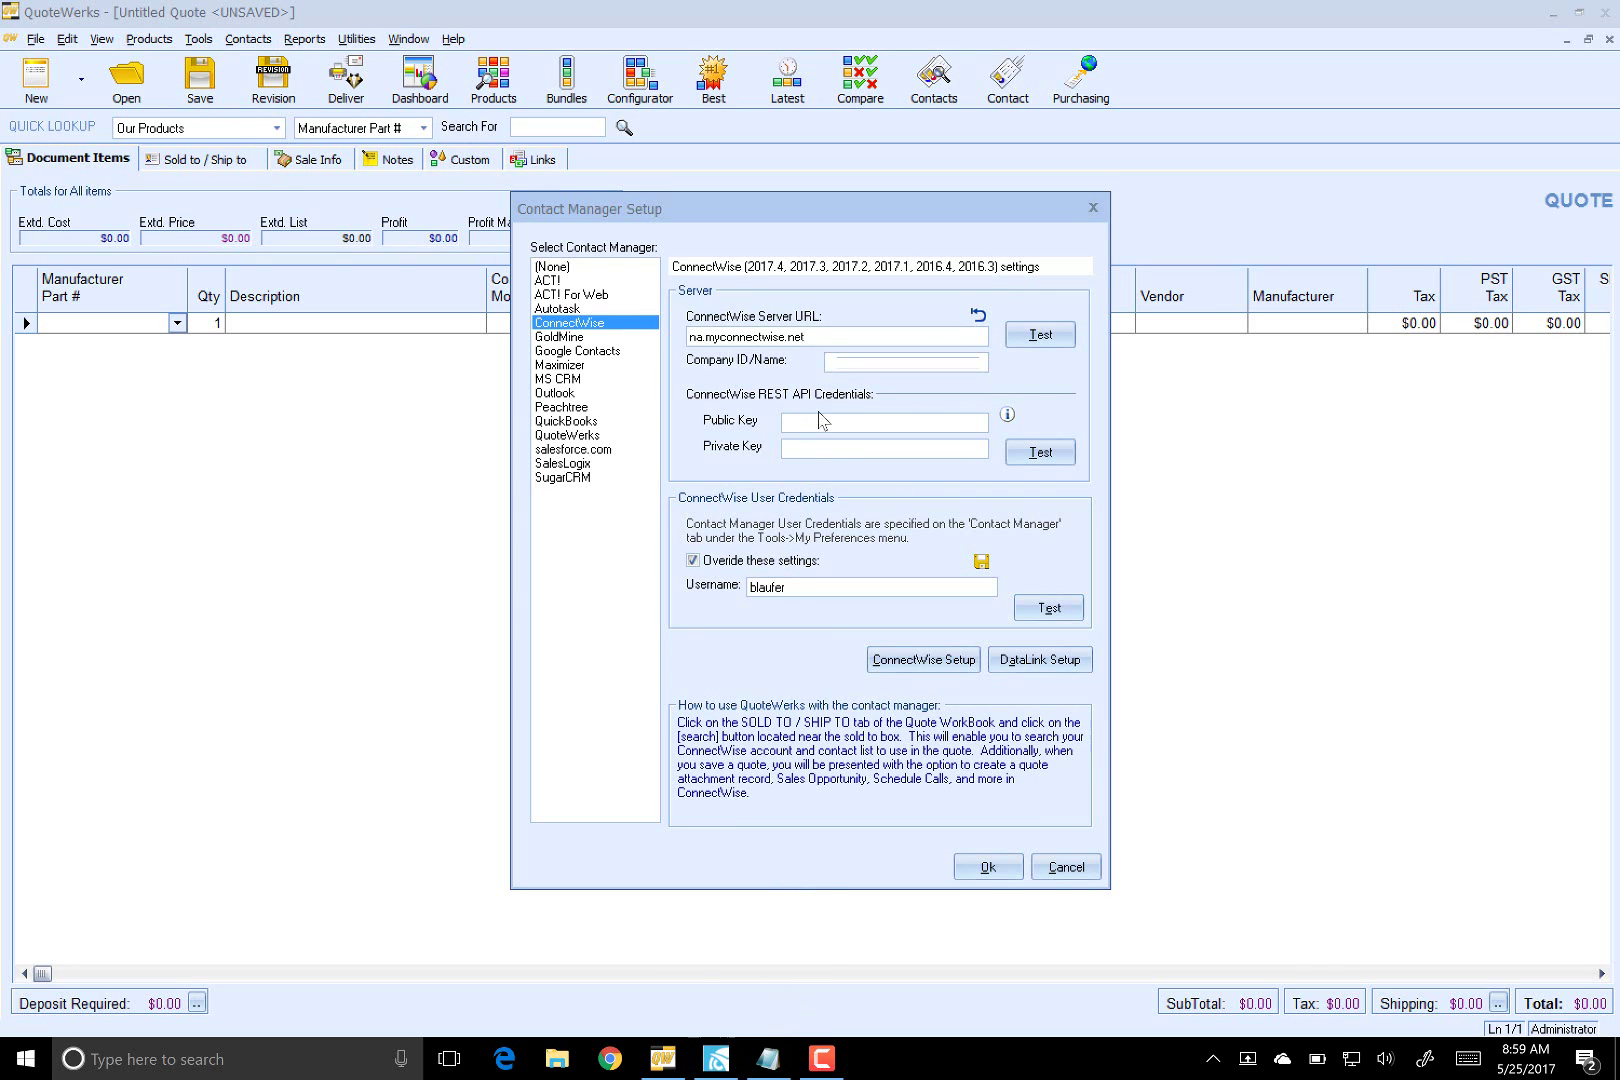
{"action": "left_click", "coordinate": [836, 361]}
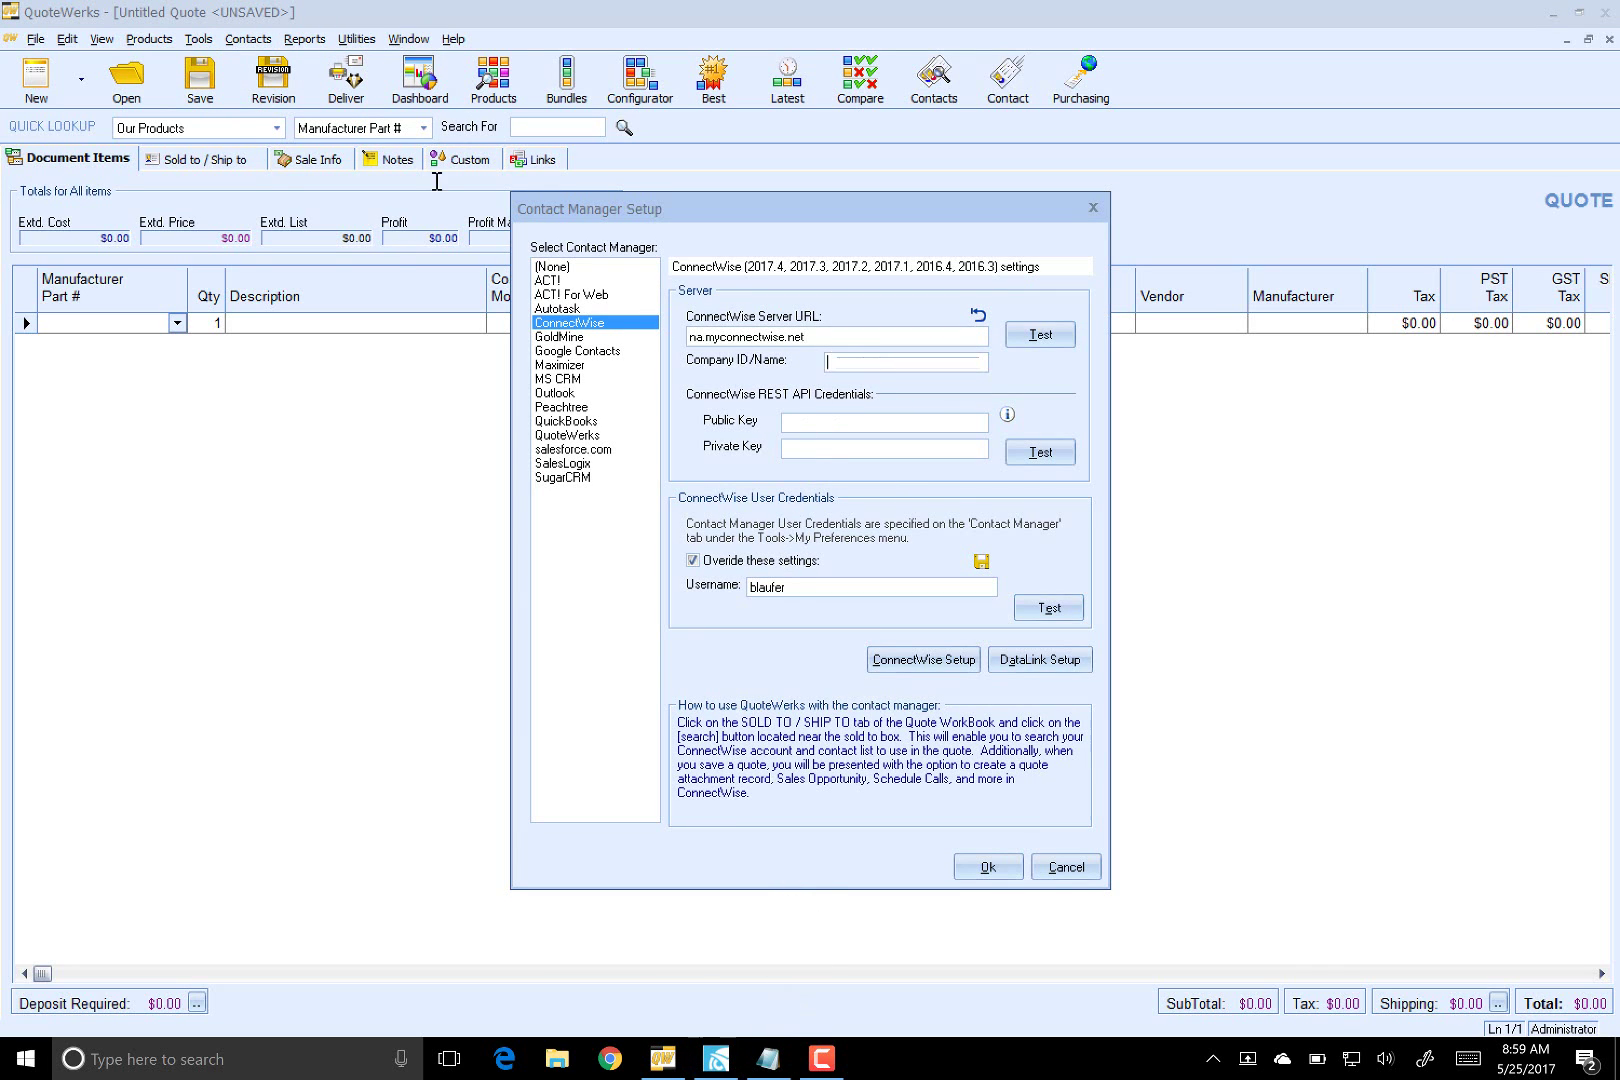
{"action": "left_click", "coordinate": [904, 420]}
- Copy the public key value from the Notepad note
{"action": "left_click", "coordinate": [766, 1058]}
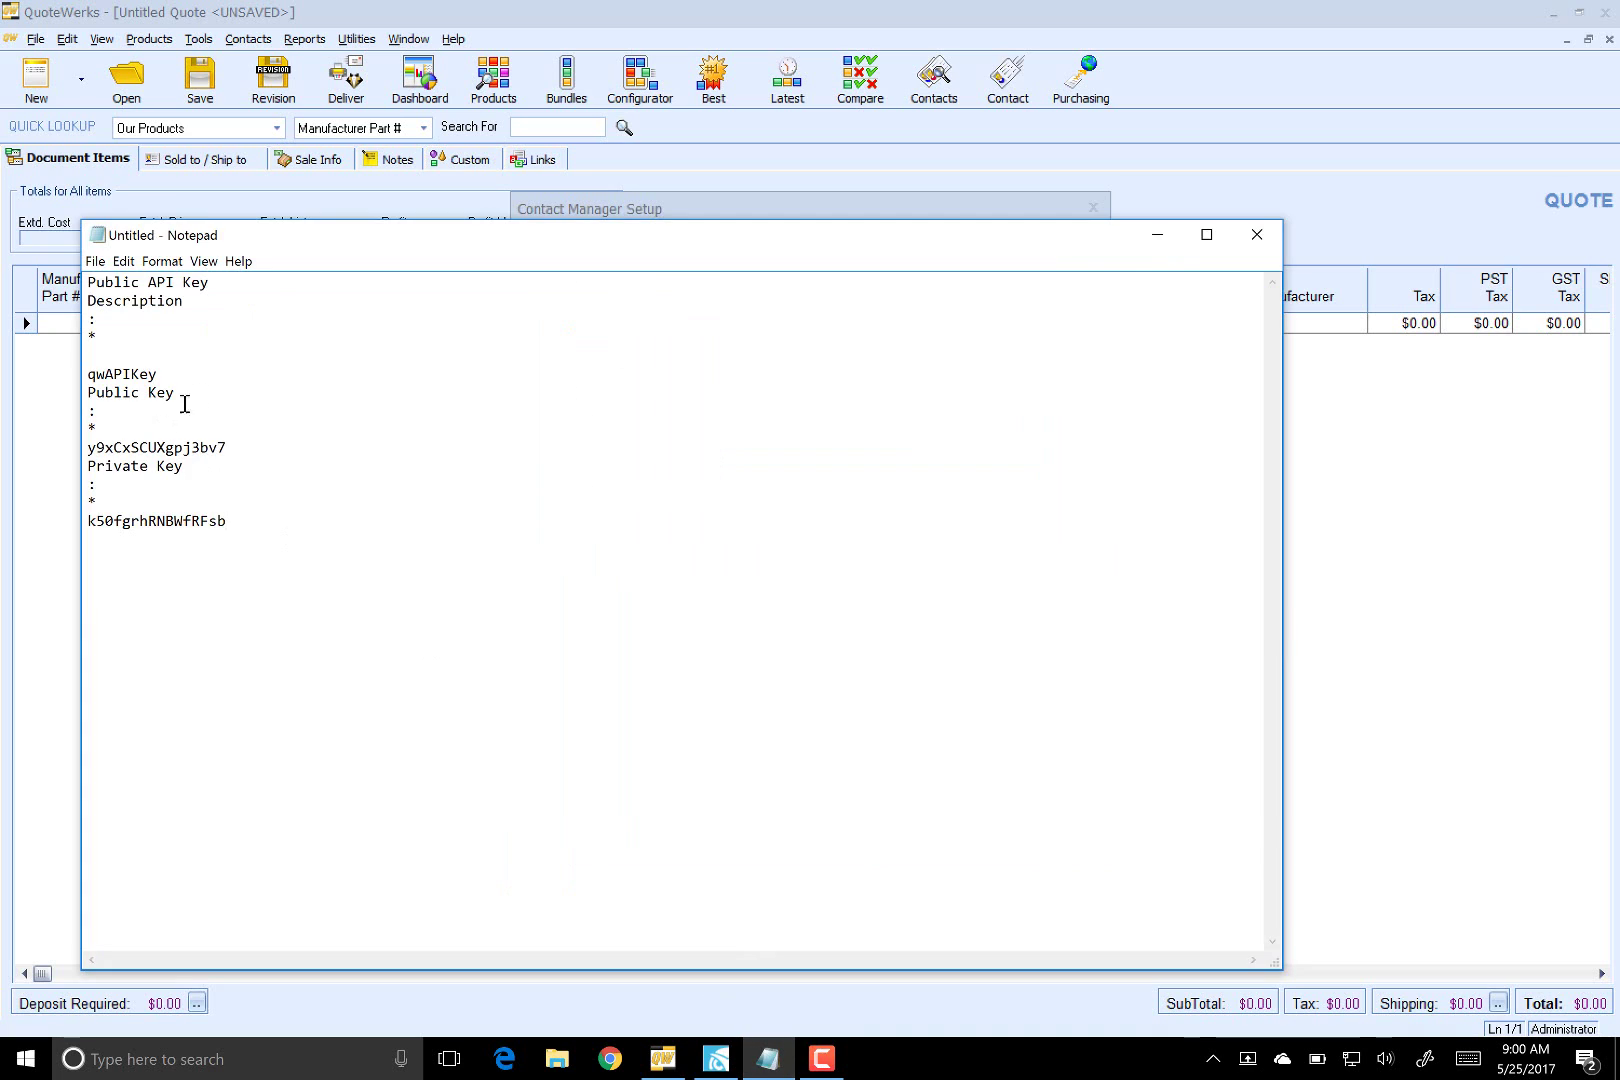
{"action": "left_click_drag", "start_coordinate": [245, 452], "coordinate": [103, 455]}
{"action": "key", "text": "ctrl+c"}
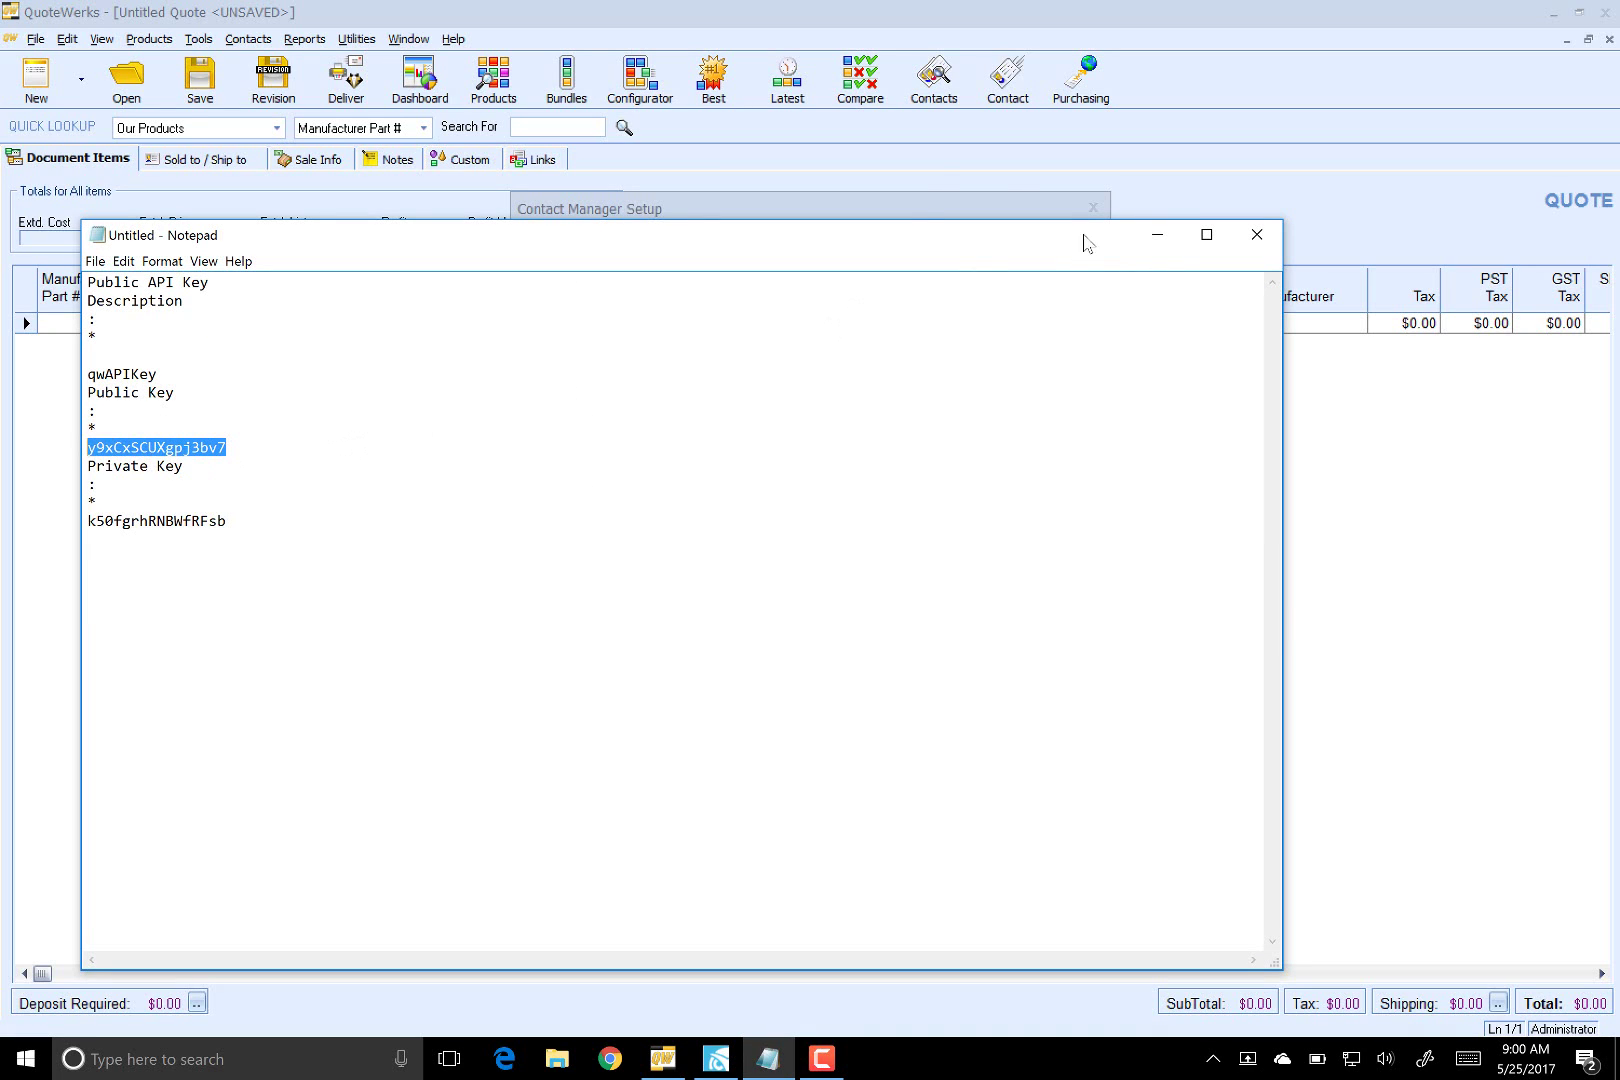
{"action": "left_click", "coordinate": [921, 207]}
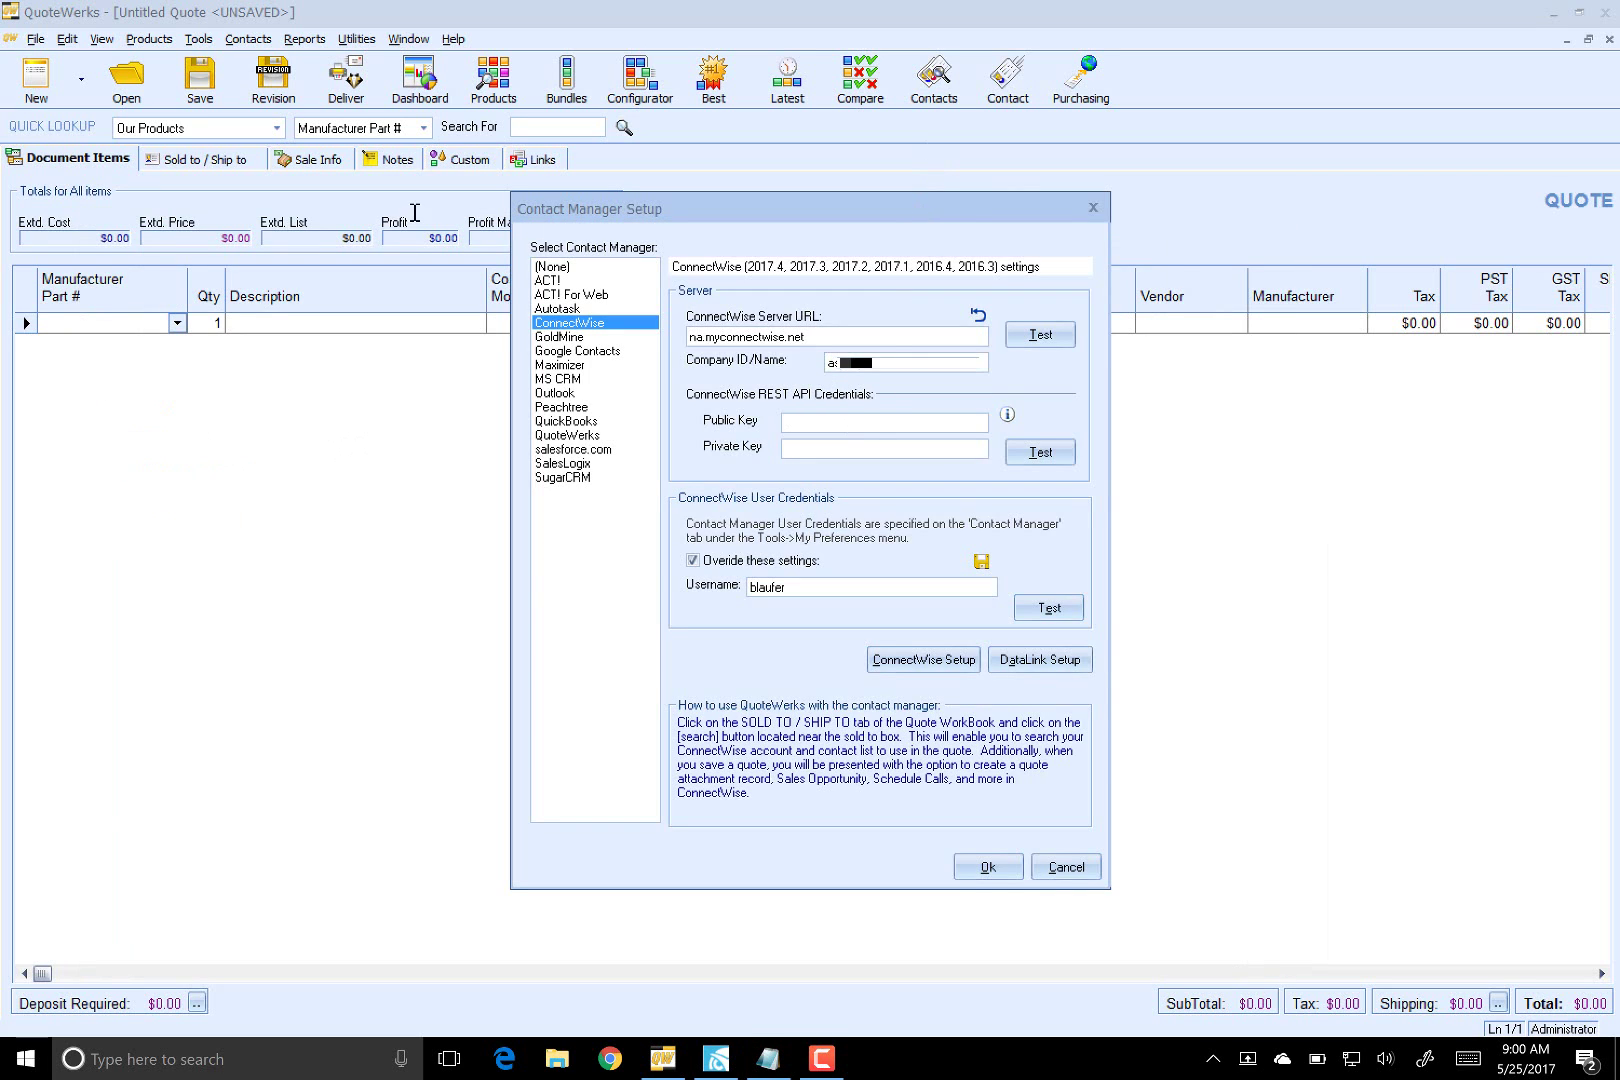
- Paste the public and private keys into the REST API fields and test them successfully
{"action": "left_click", "coordinate": [880, 420]}
{"action": "key", "text": "ctrl+v"}
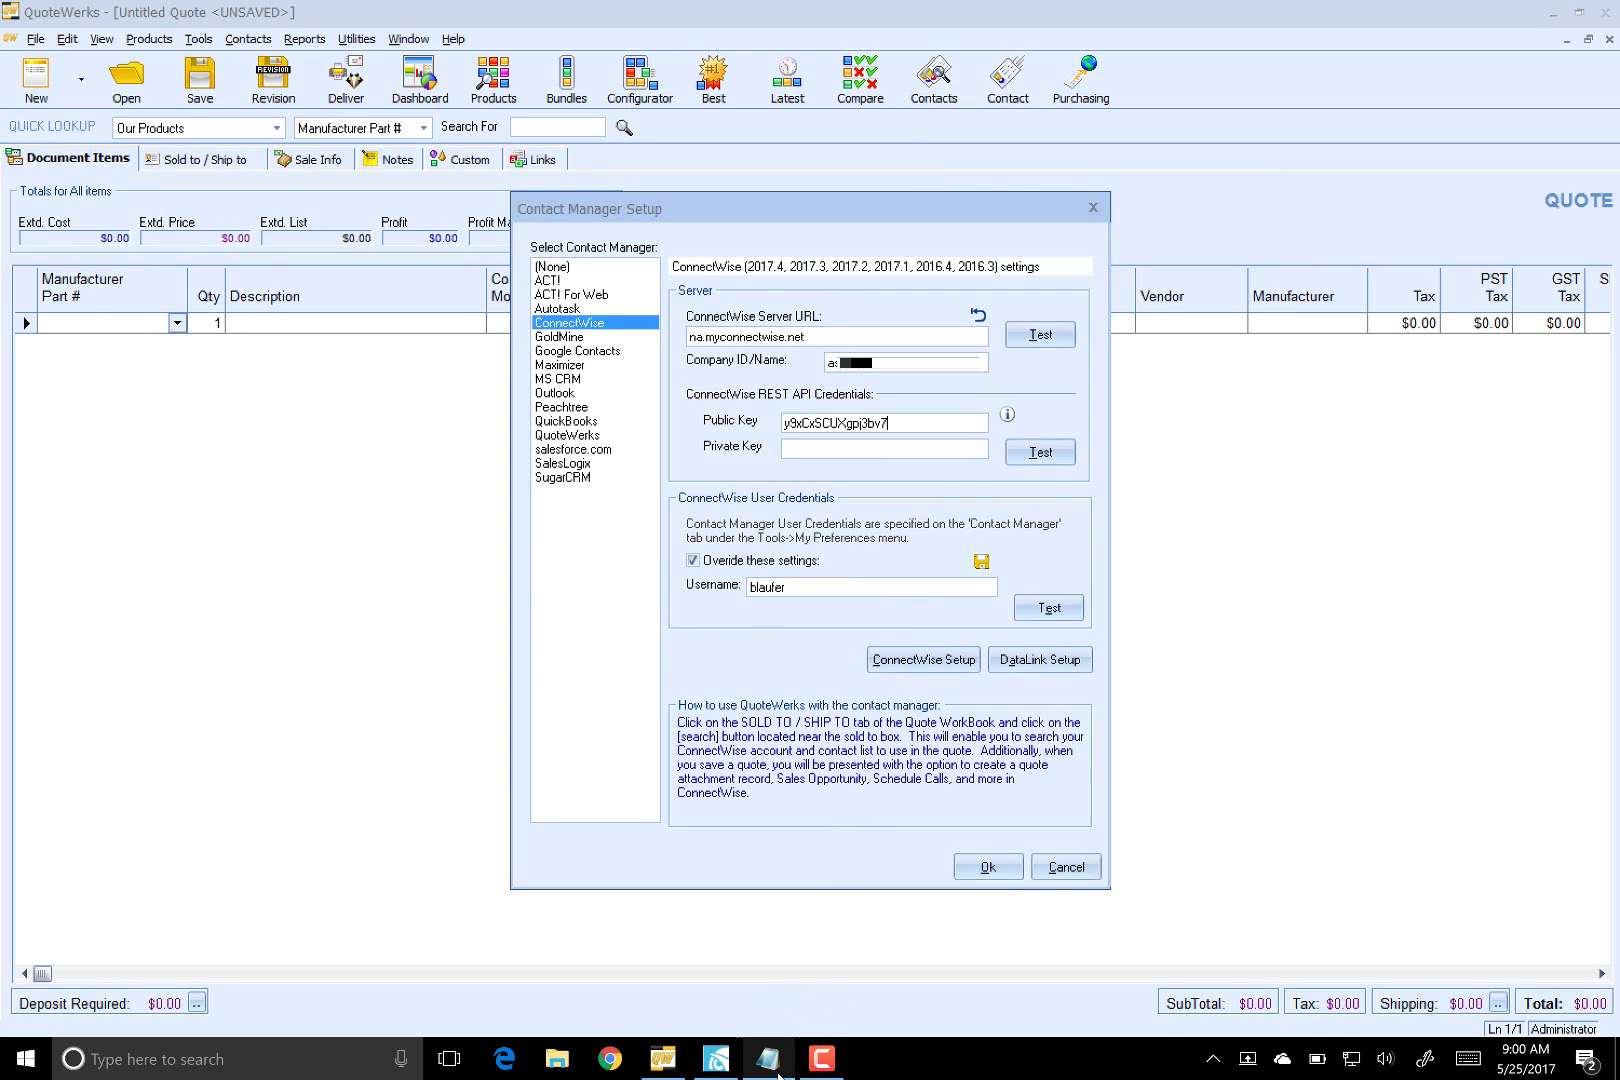
{"action": "left_click", "coordinate": [776, 1068]}
{"action": "left_click_drag", "start_coordinate": [250, 526], "coordinate": [84, 521]}
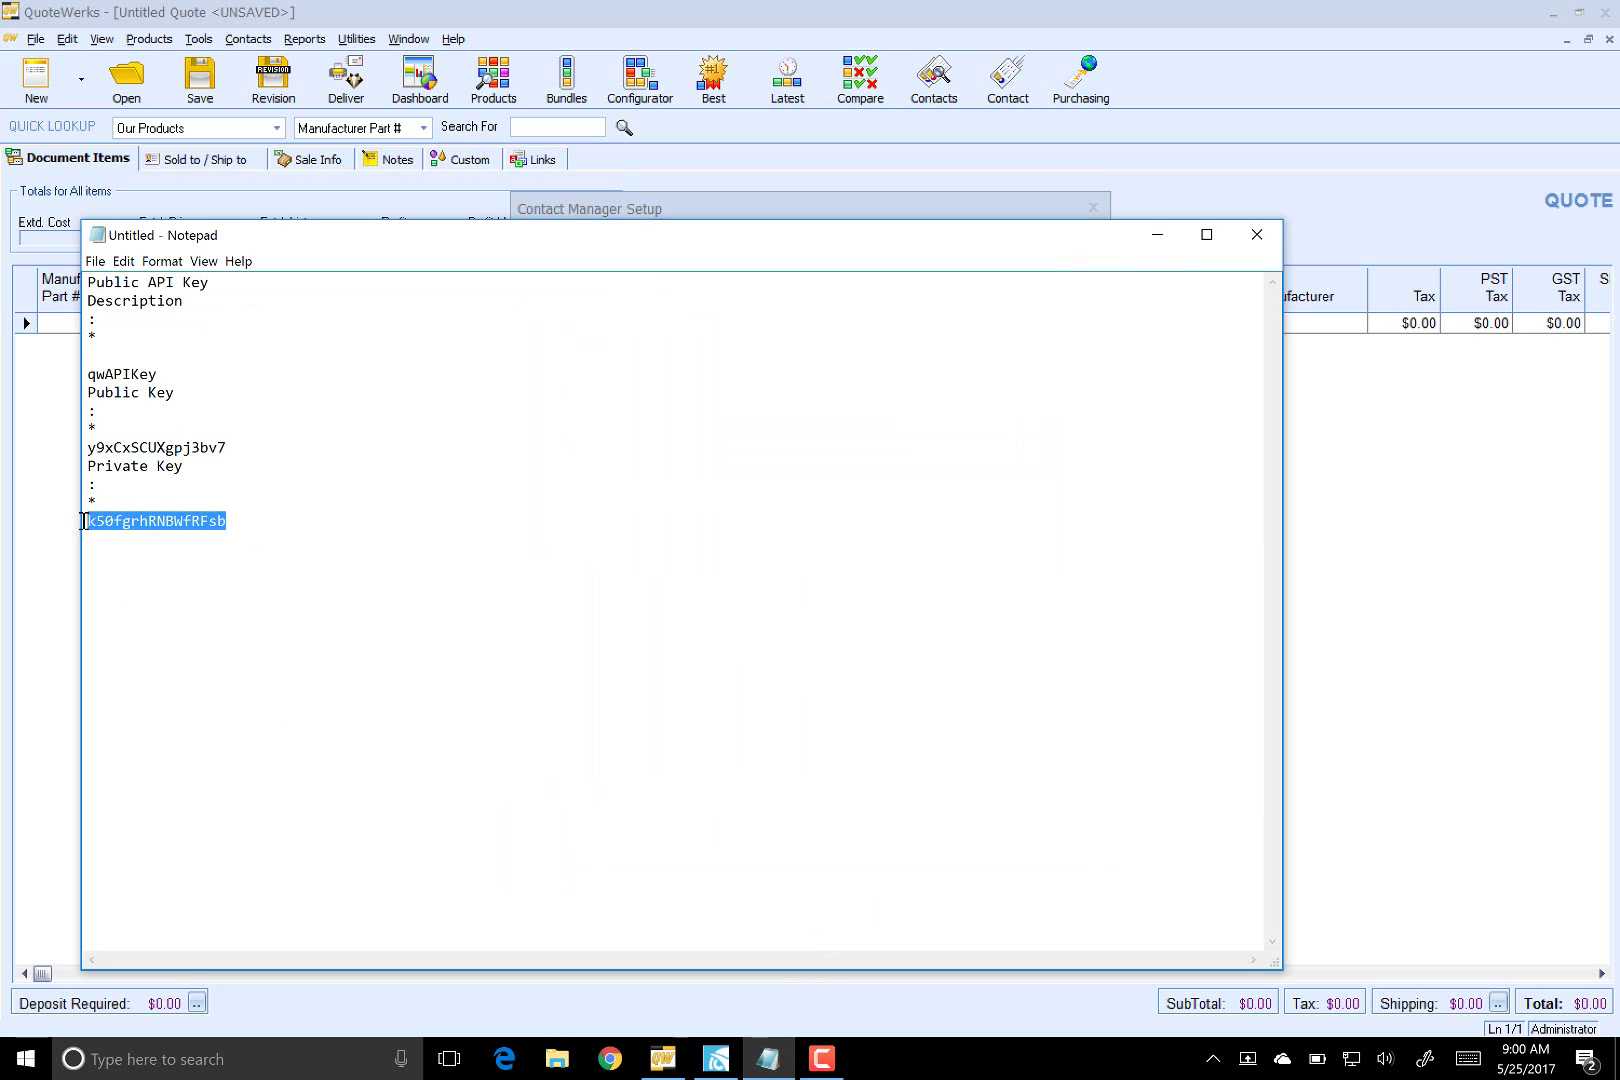
{"action": "left_click", "coordinate": [757, 217]}
{"action": "left_click", "coordinate": [841, 451]}
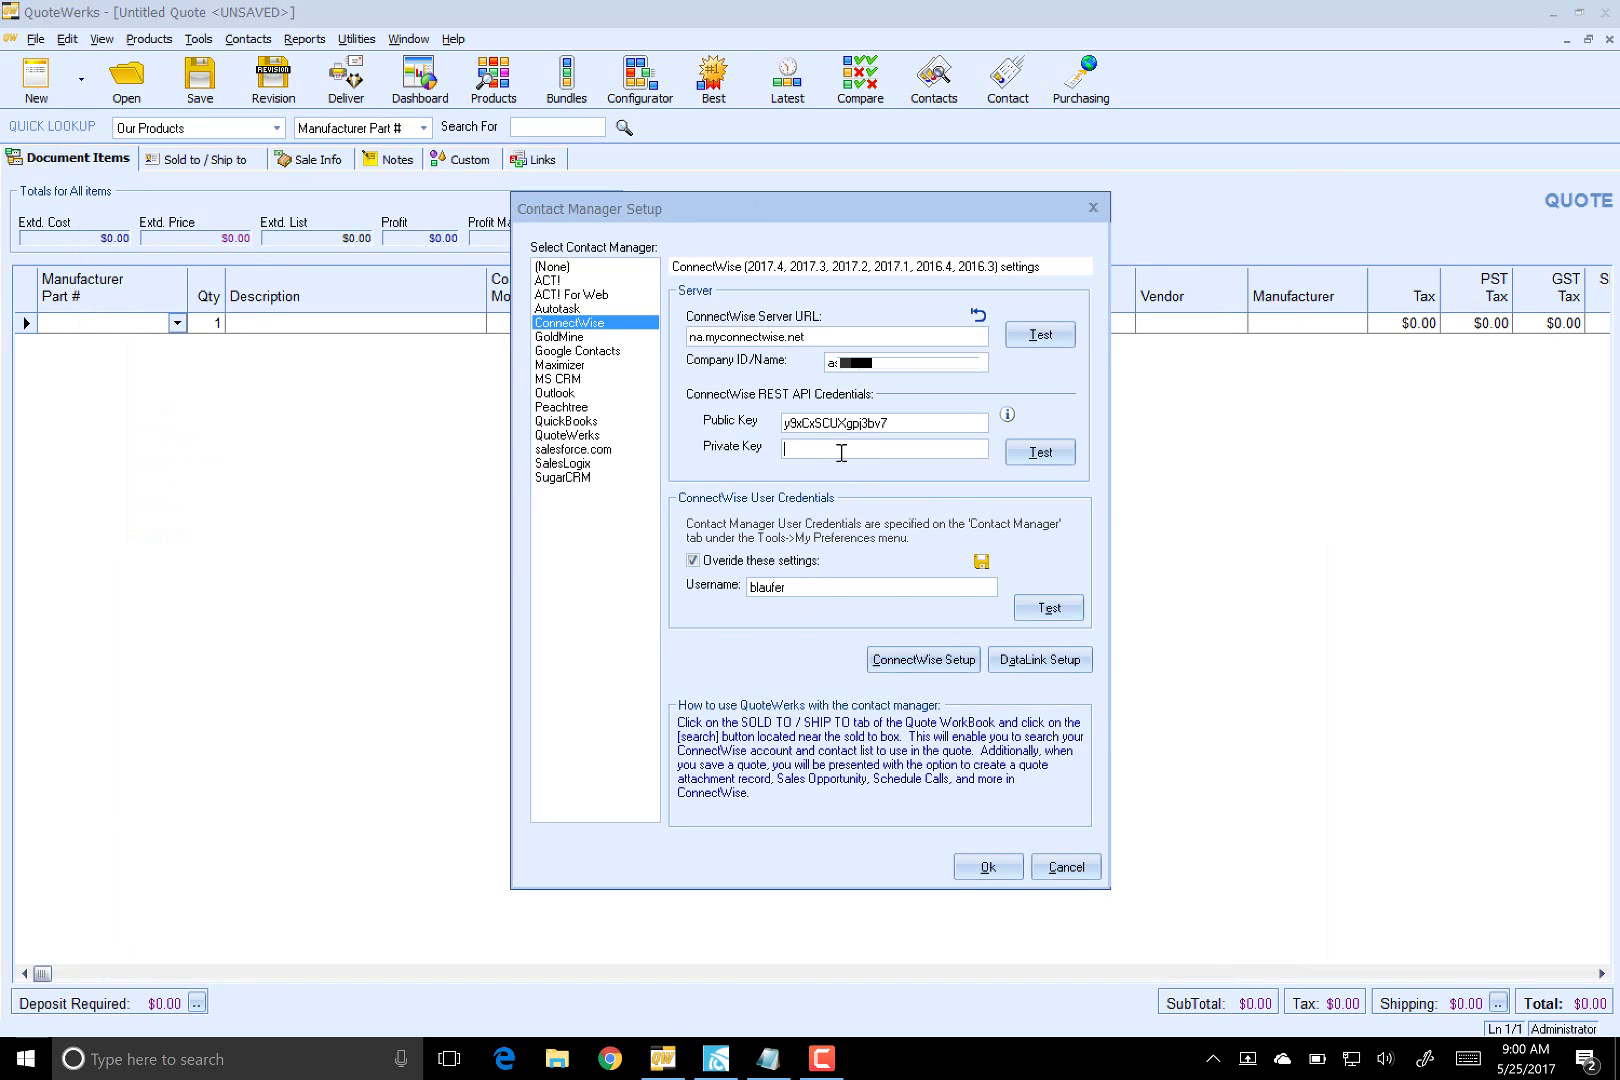
{"action": "key", "text": "ctrl+v"}
{"action": "left_click", "coordinate": [1040, 452]}
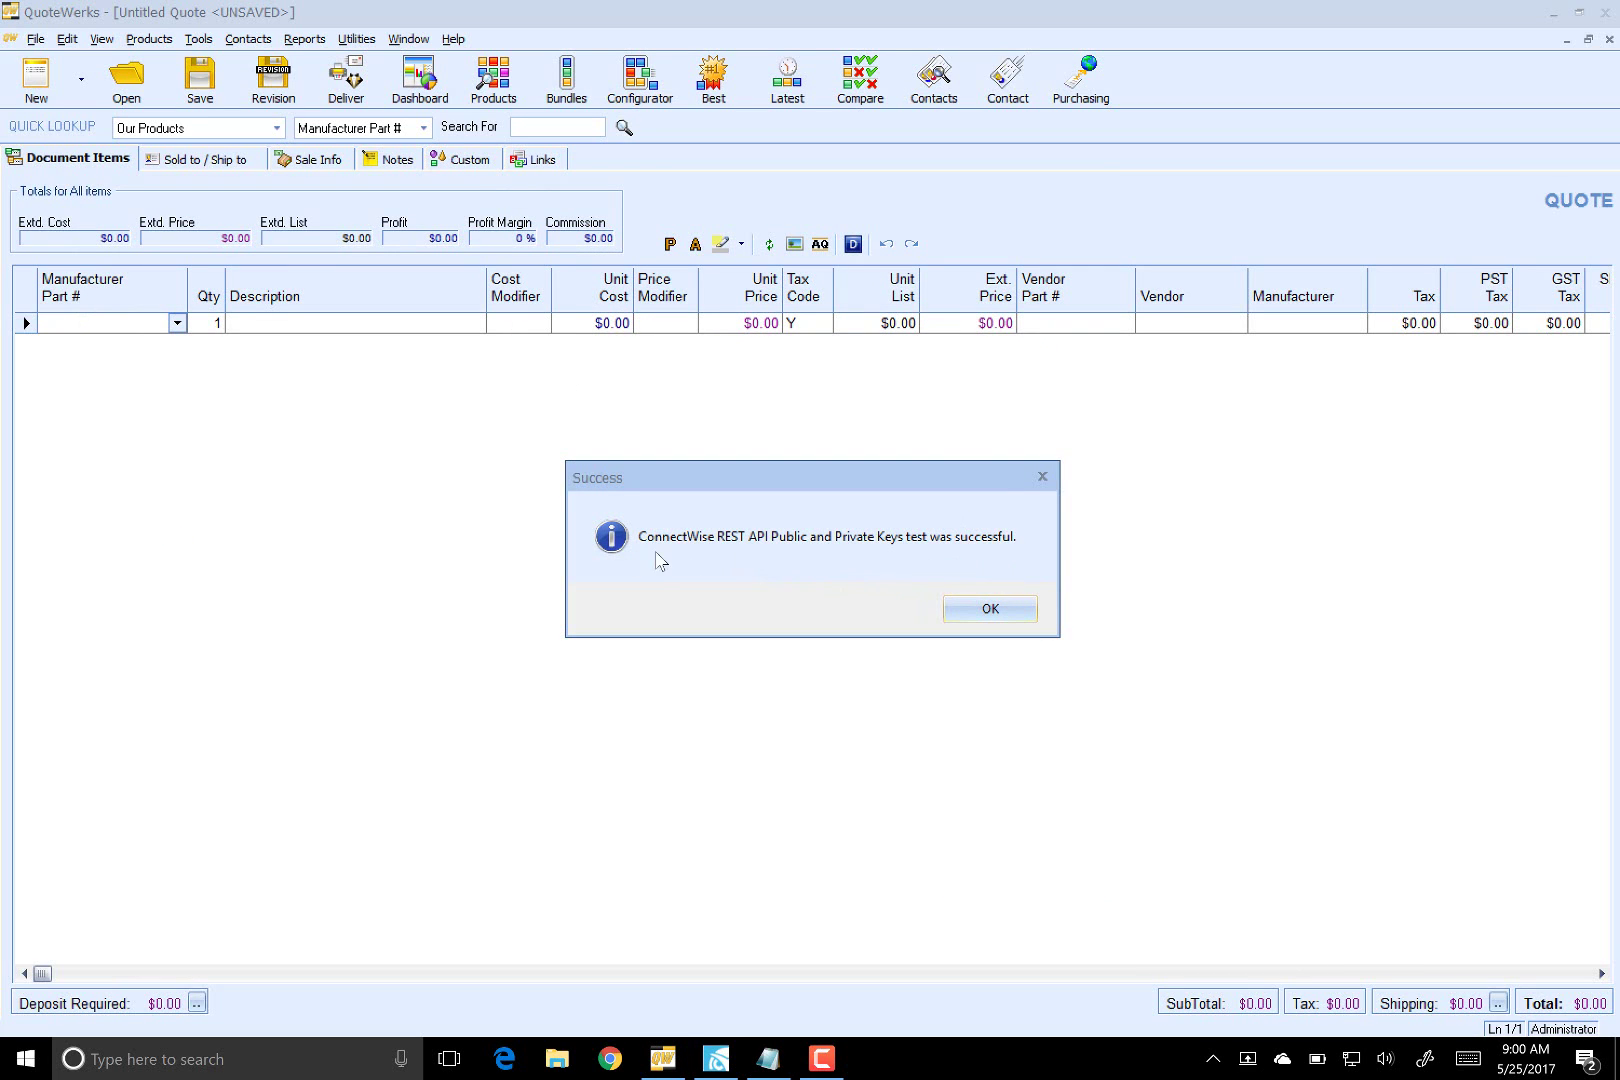
{"action": "left_click", "coordinate": [987, 610]}
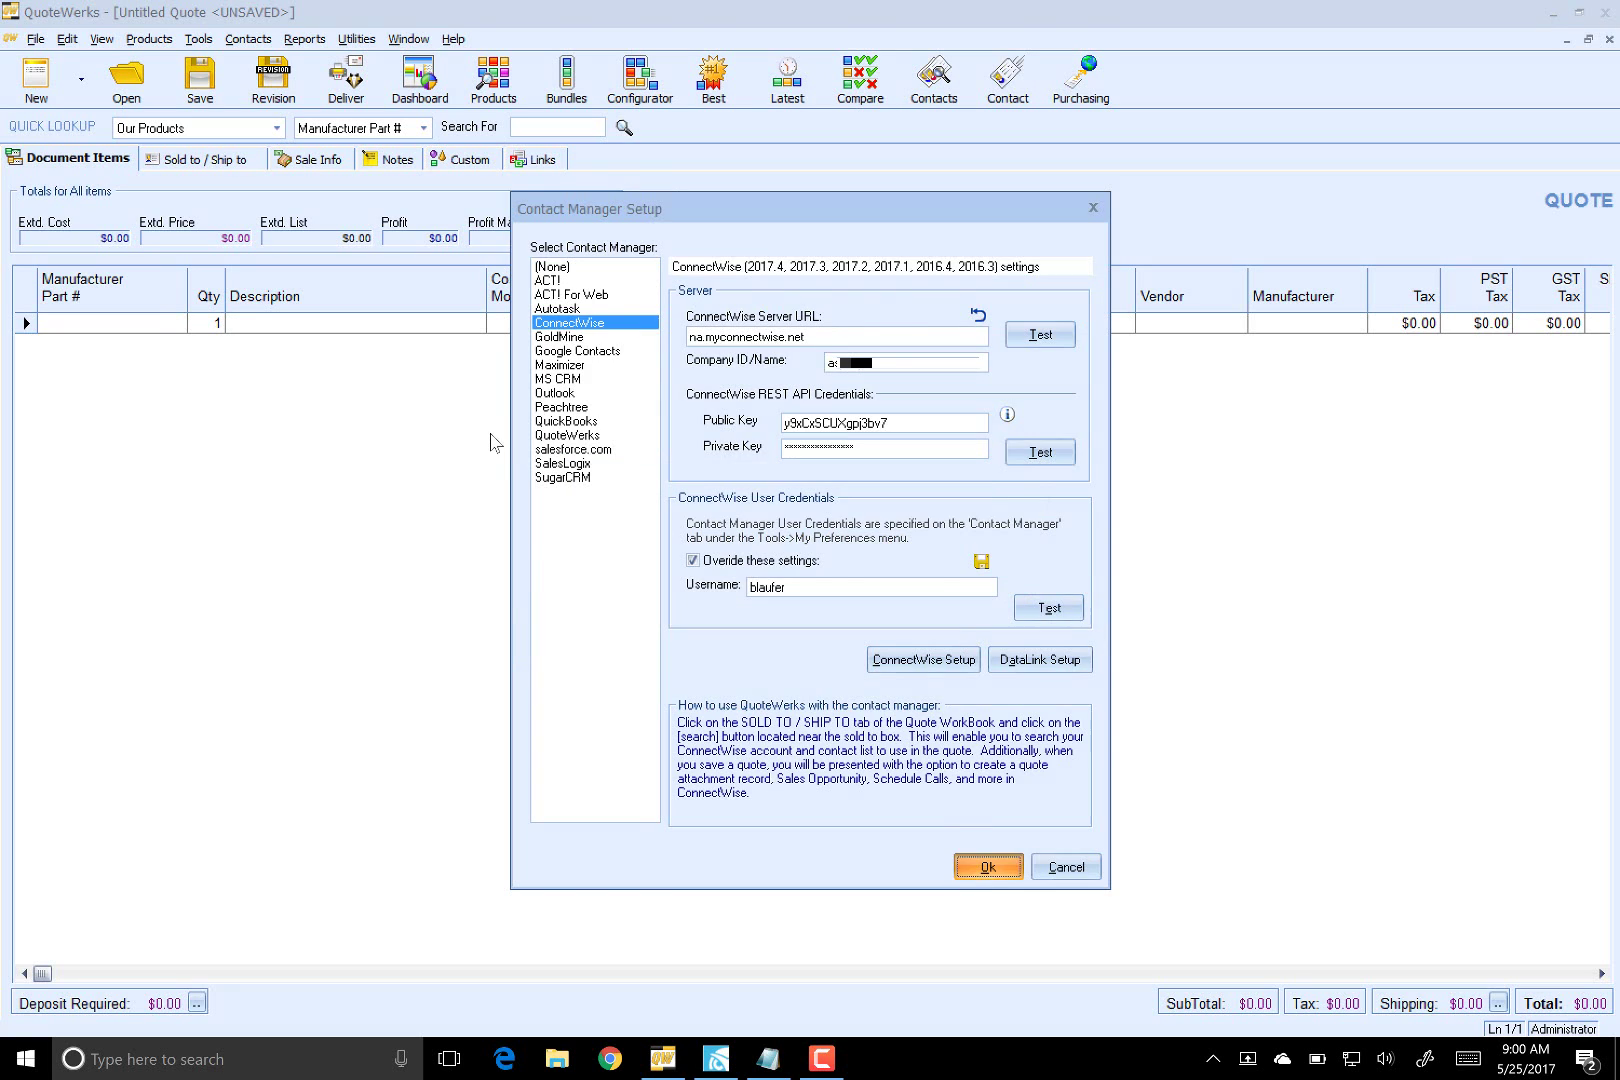
- Accept the ConnectWise contact manager settings and return to the untitled quote
{"action": "key", "text": "Return"}
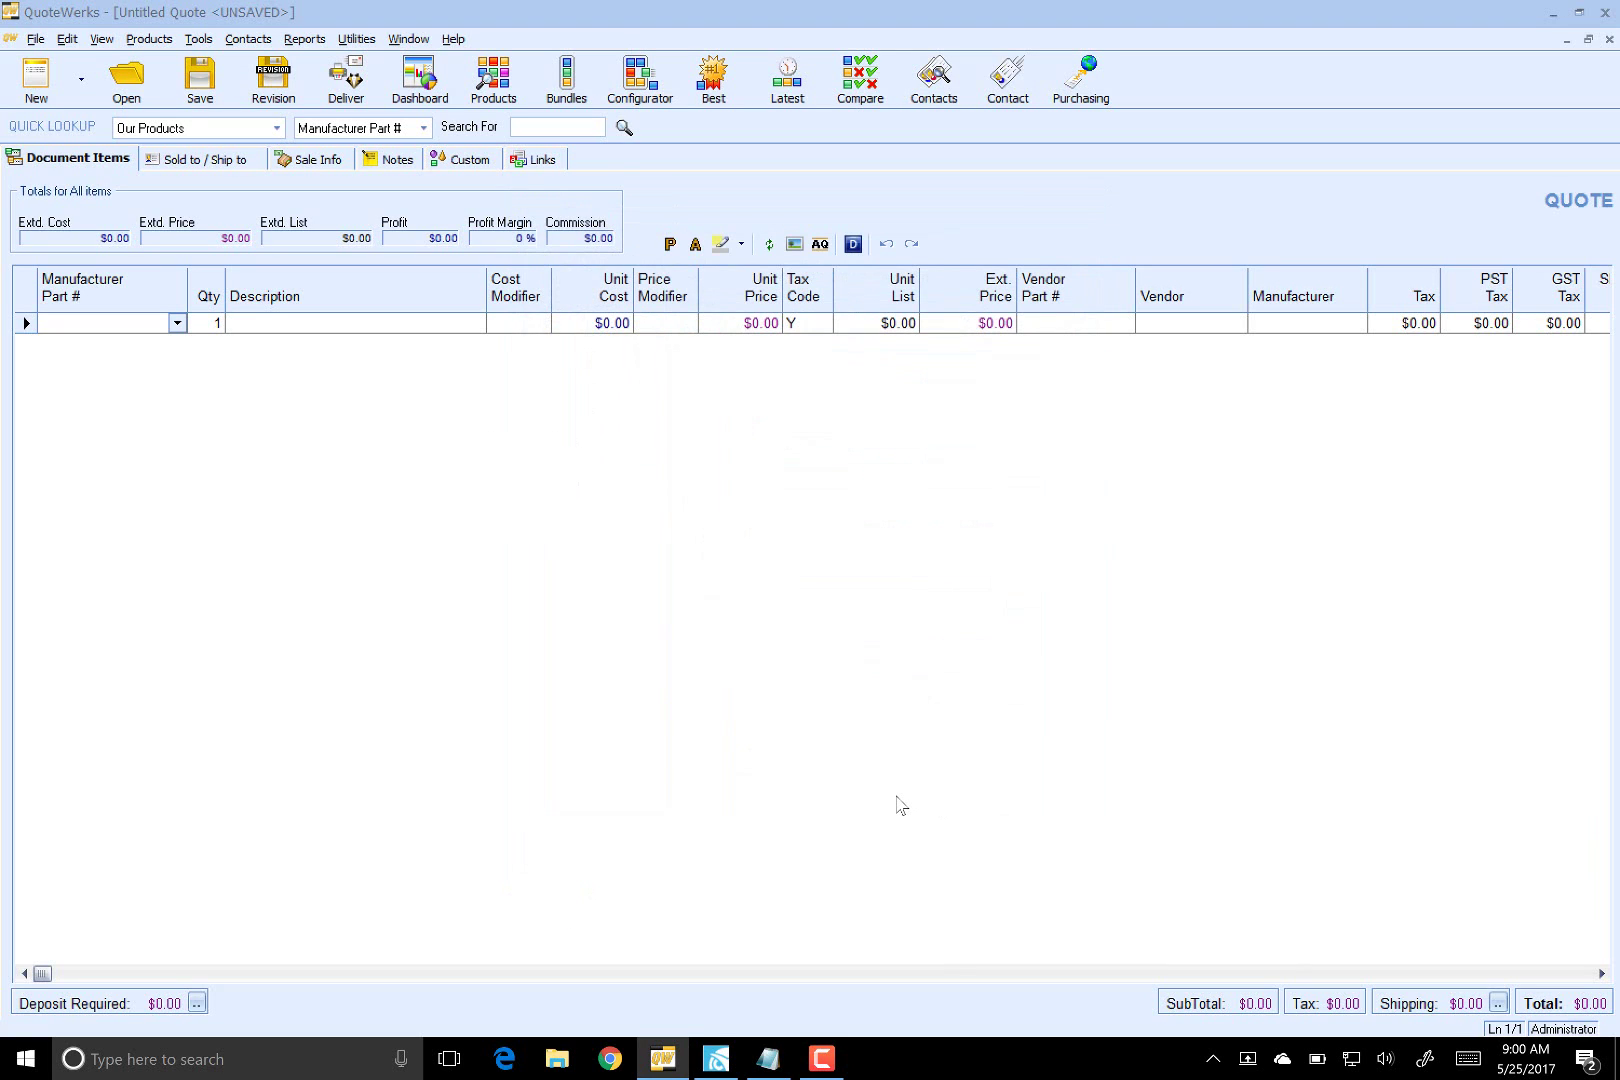